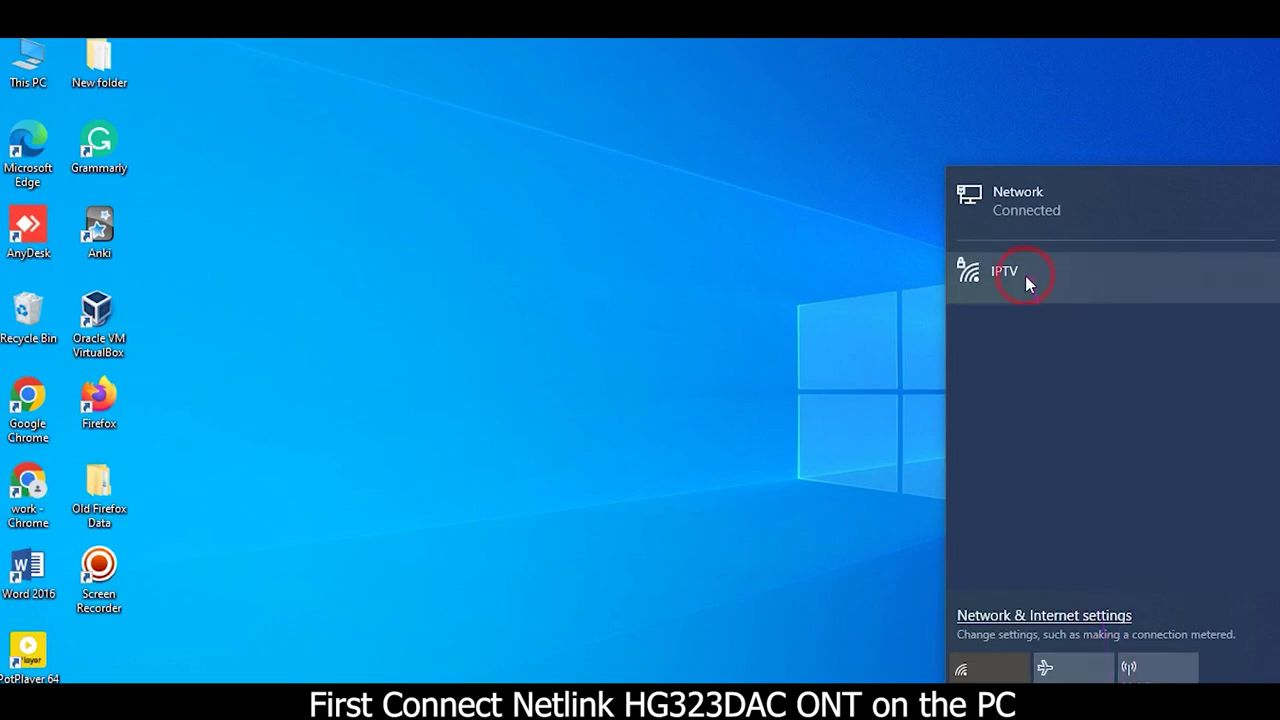
Connect Windows 10 to the secured IPTV Wi-Fi network and close the network list
left_click(1027, 277)
left_click(1160, 358)
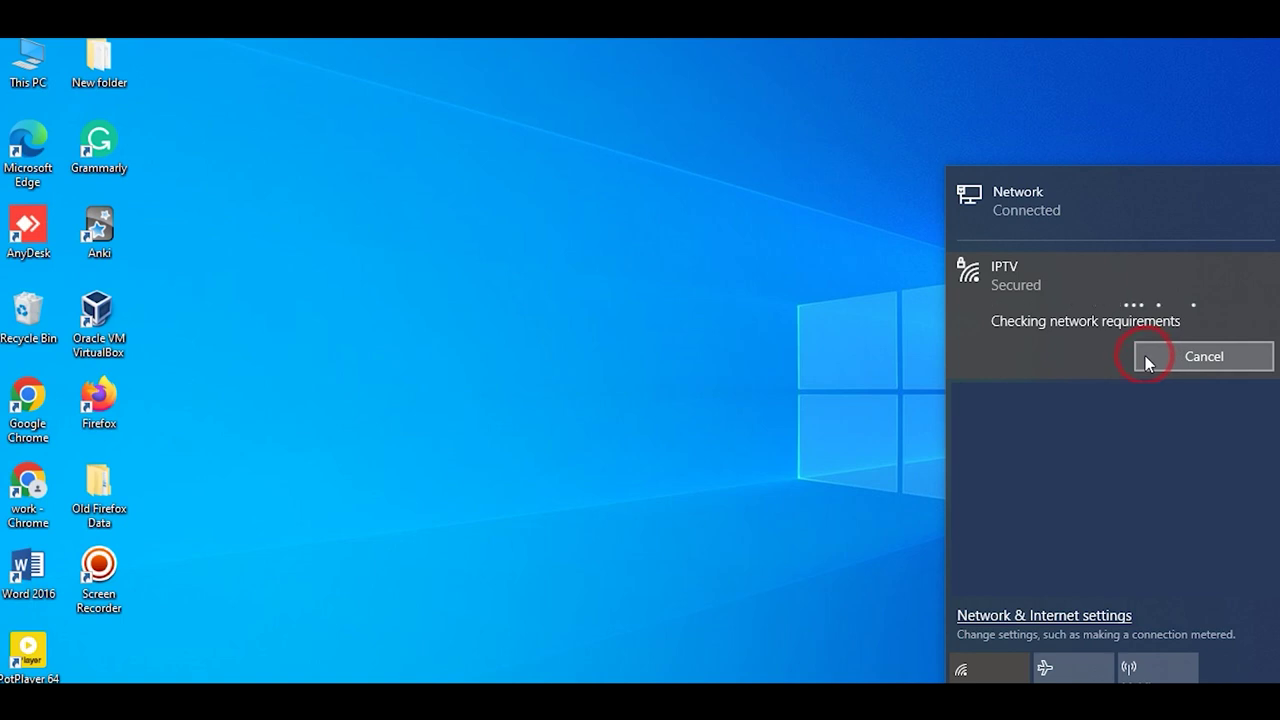
left_click(824, 396)
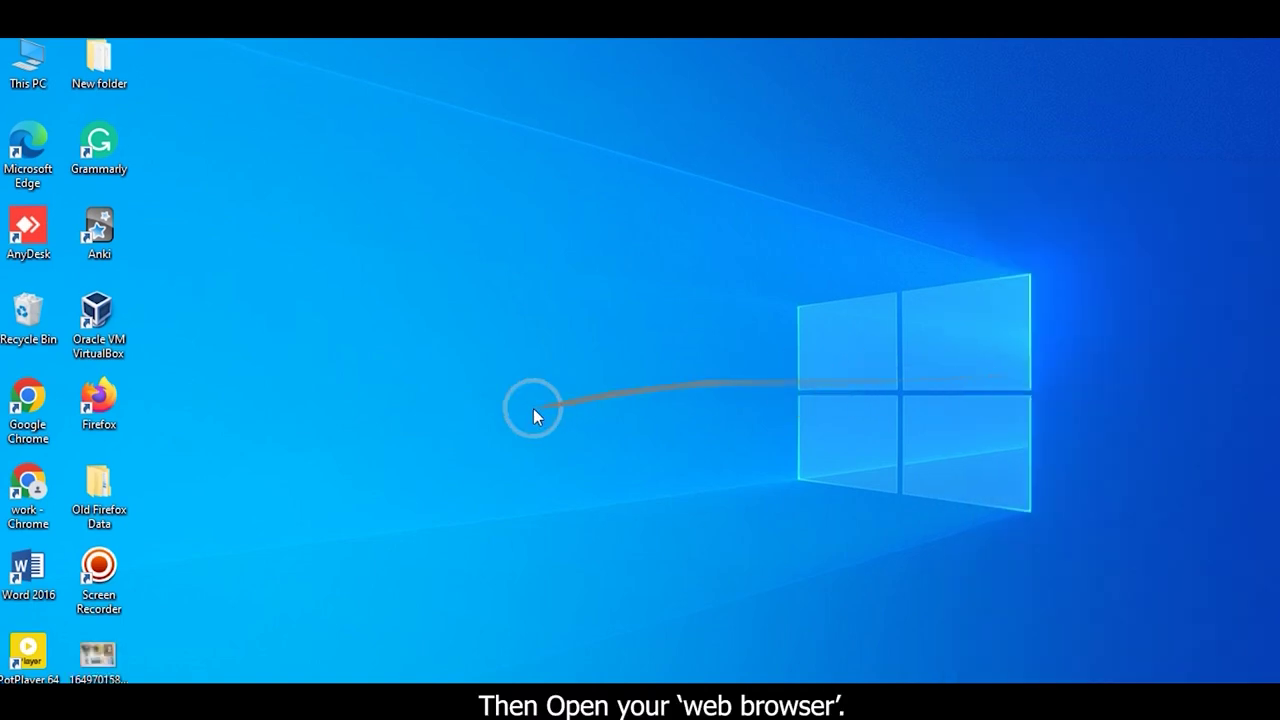
Launch the work Chrome browser and enter the router address 192.168.1.1
double_click(28, 478)
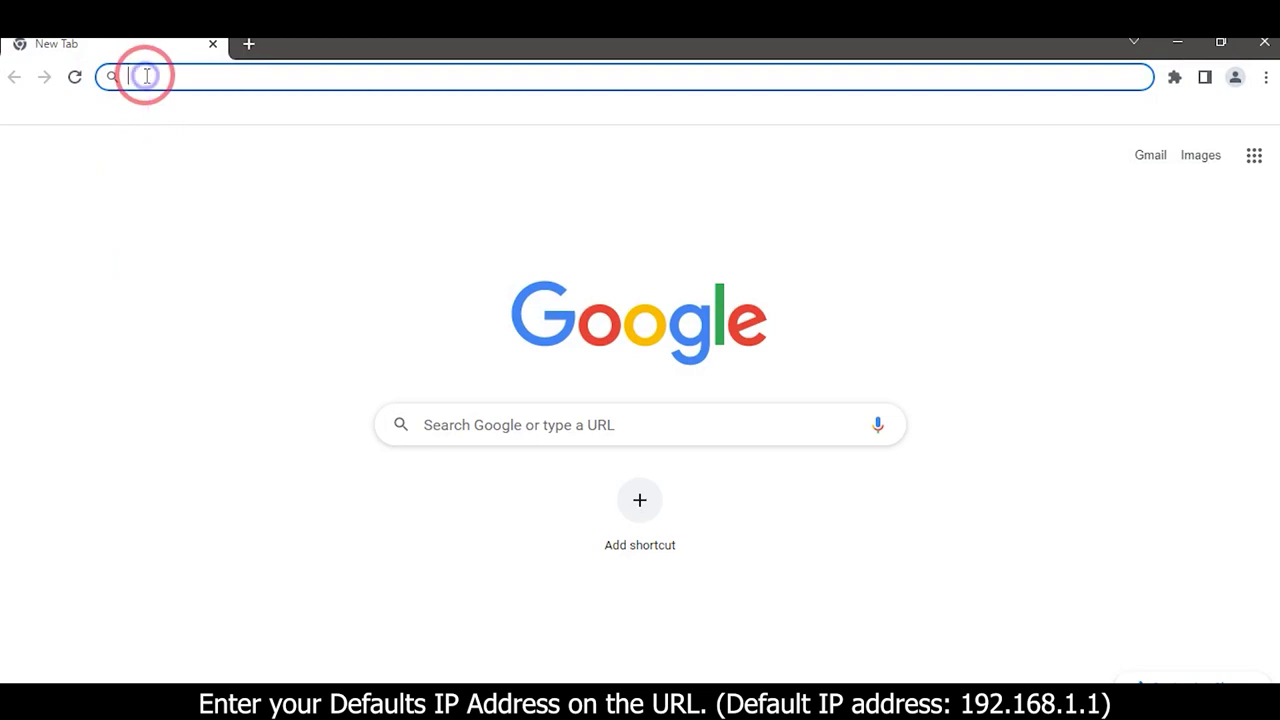
type("19")
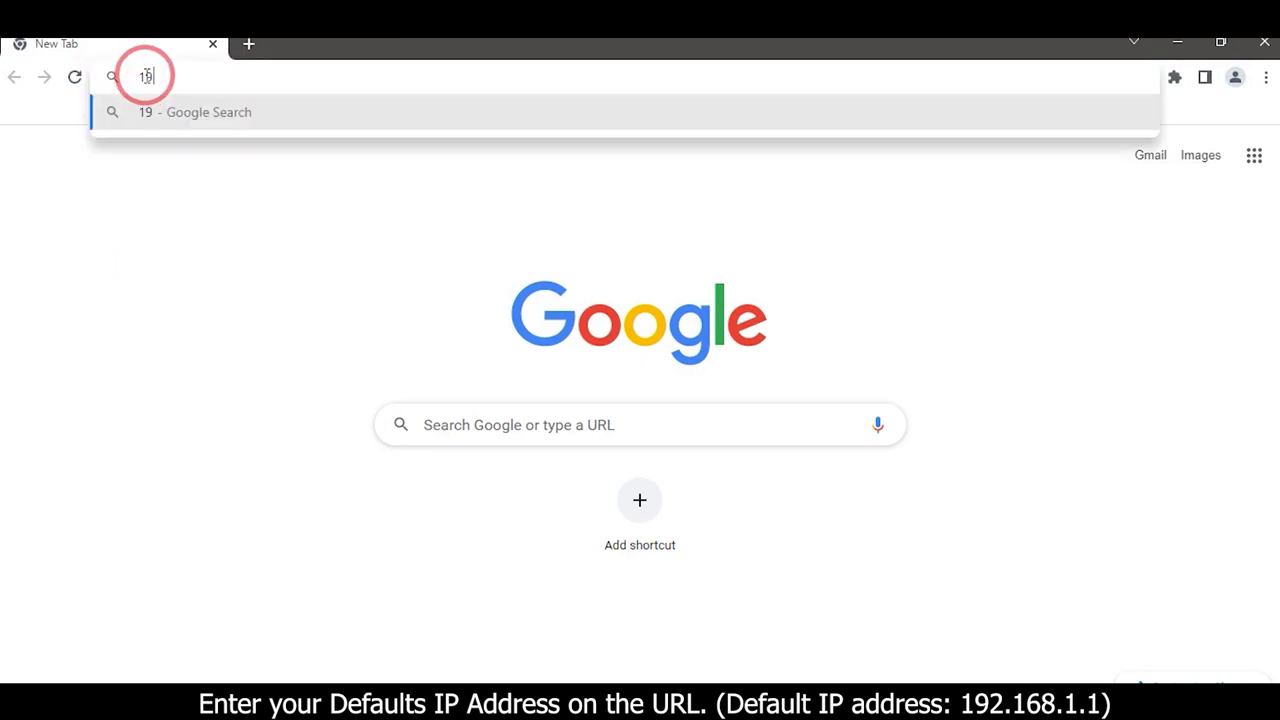
type("2.16")
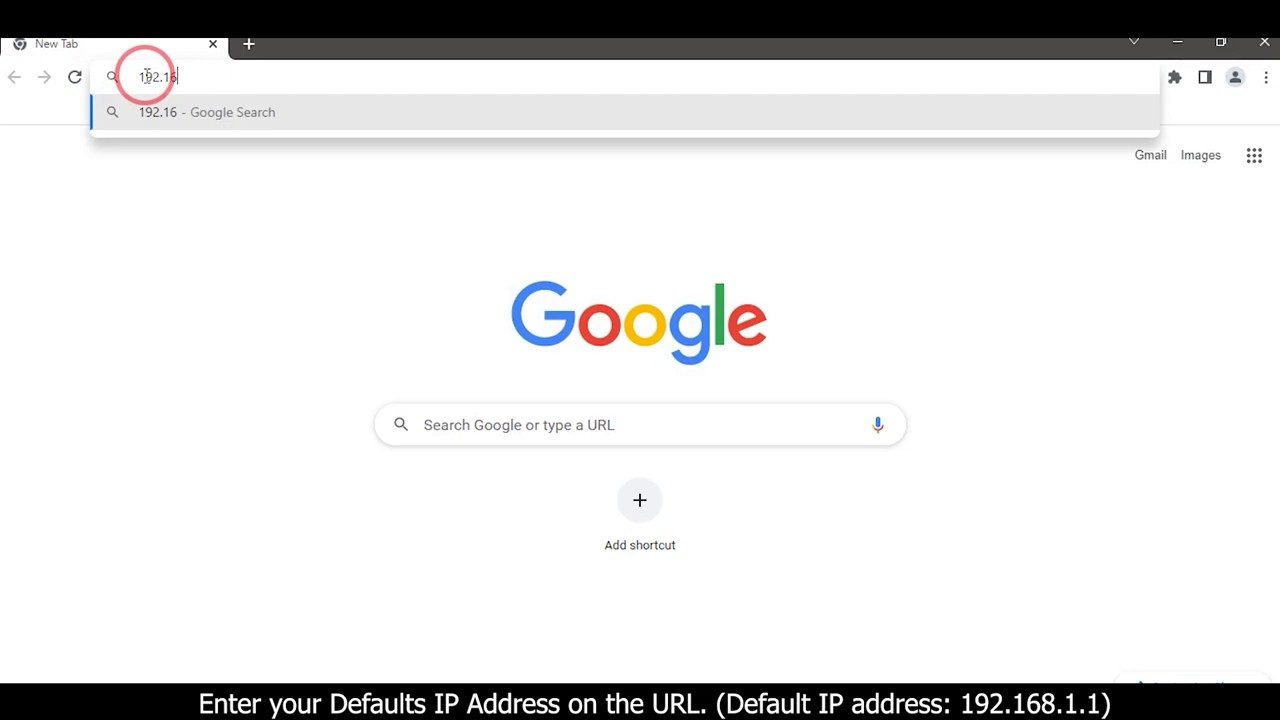
type("8.1.")
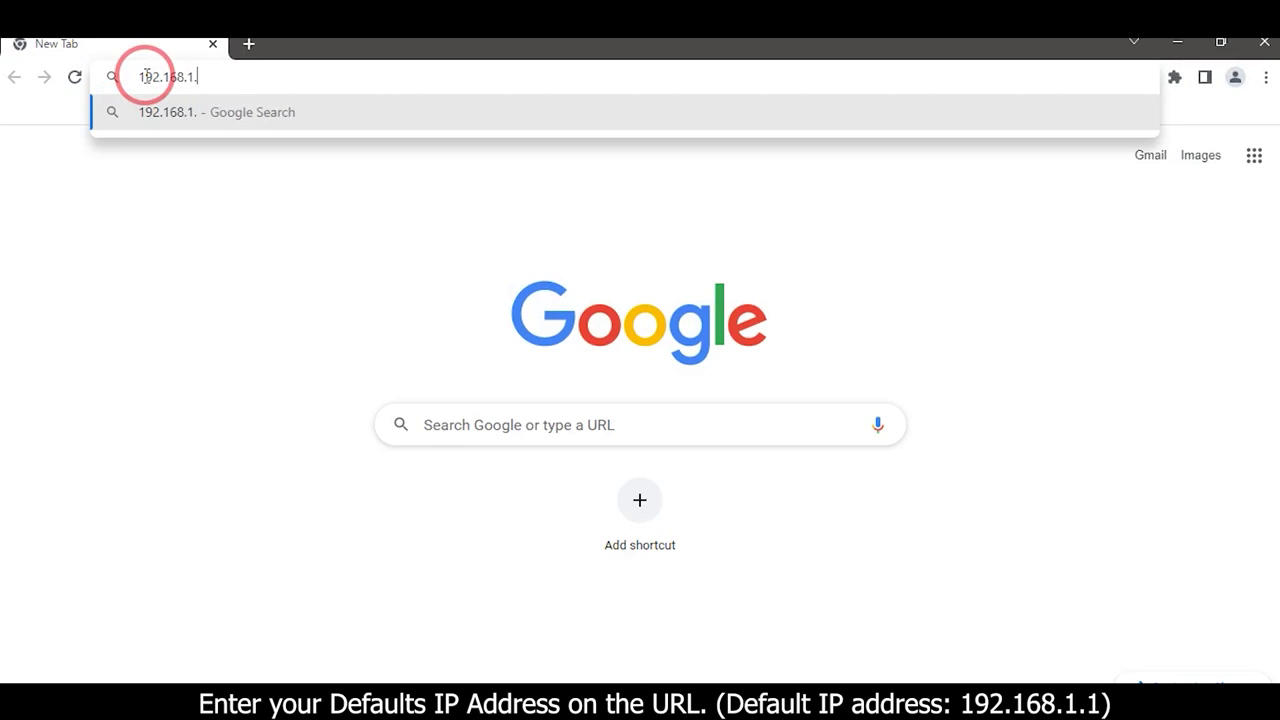
type("1")
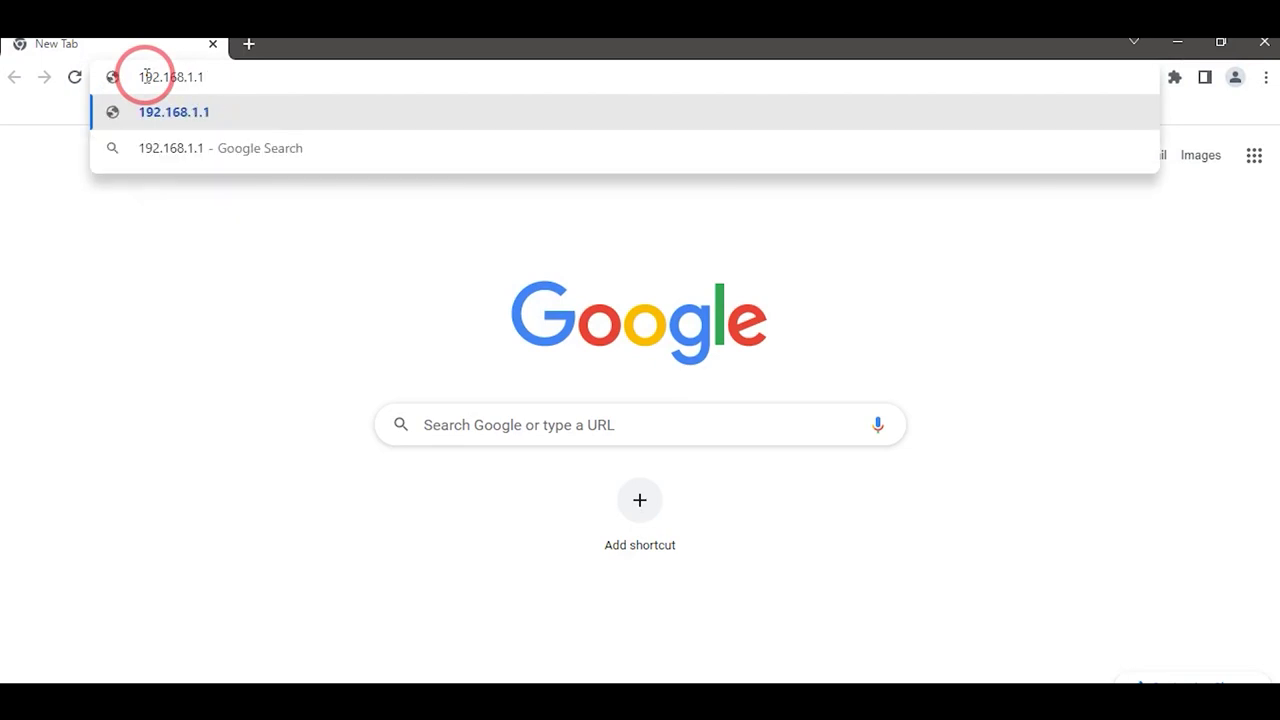
key("Return")
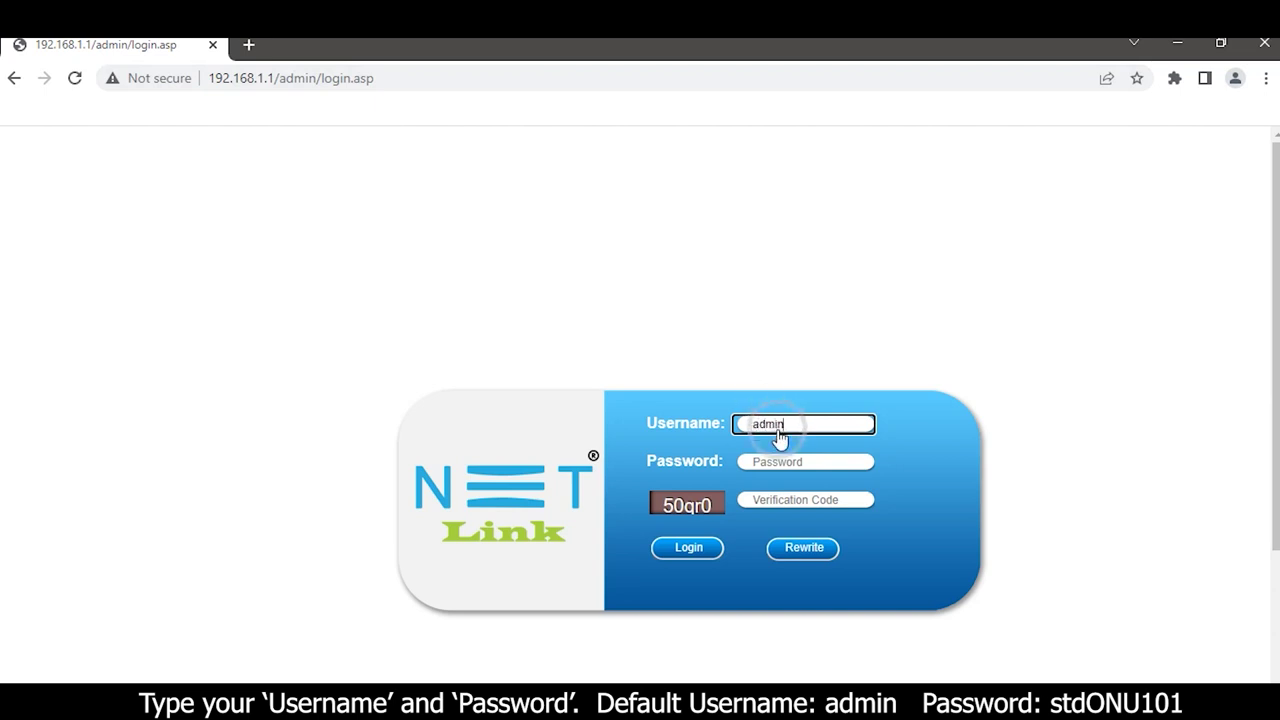
Fill in the admin username, password and verification code, then log in to the router
left_click(780, 461)
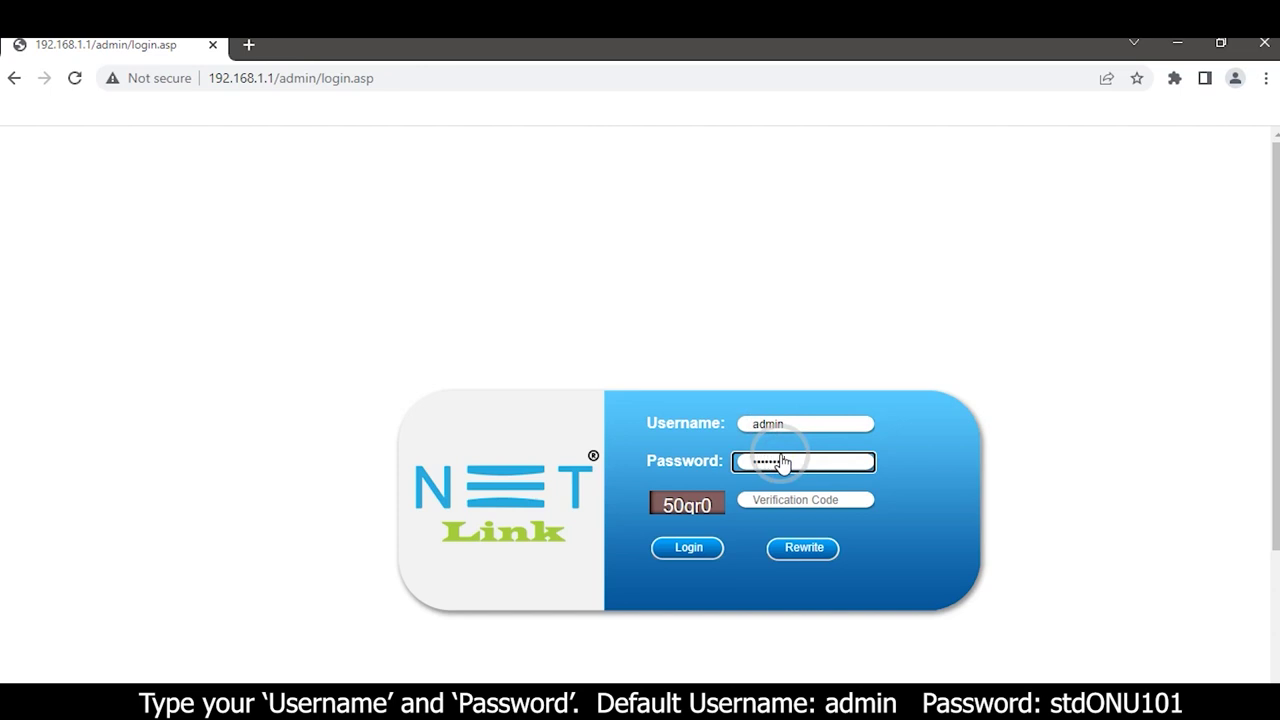
left_click(771, 505)
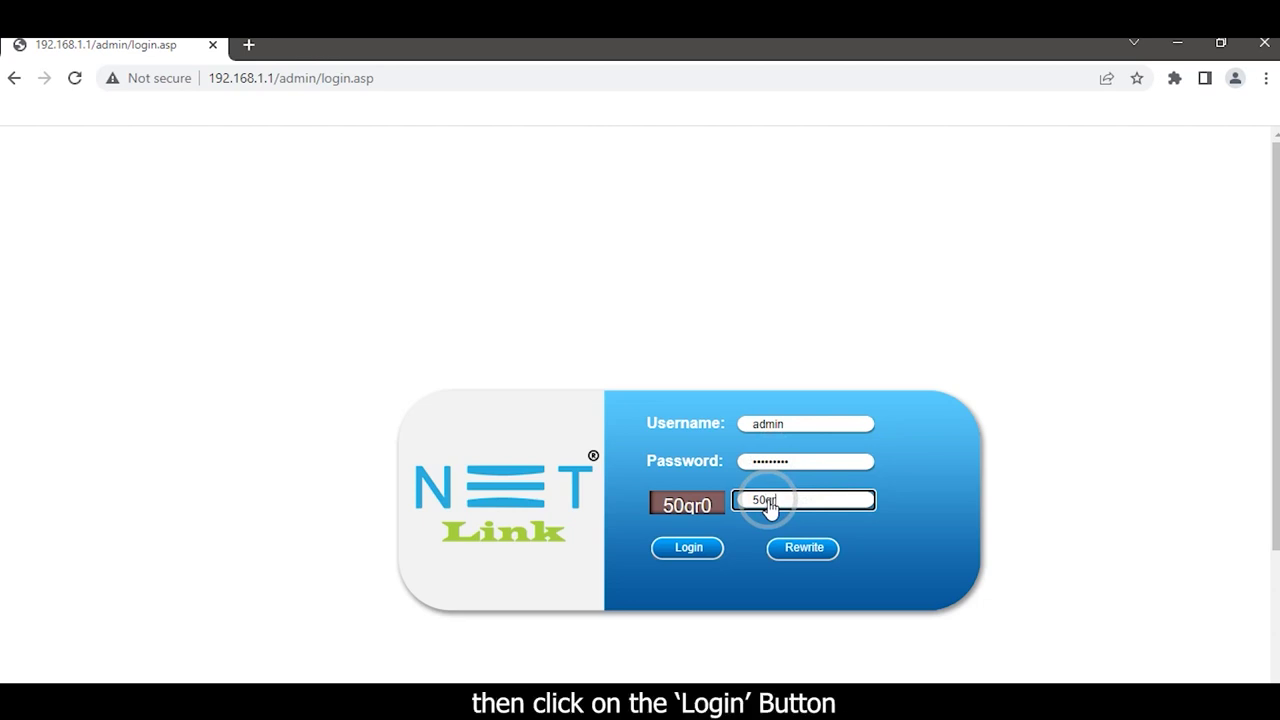
left_click(695, 548)
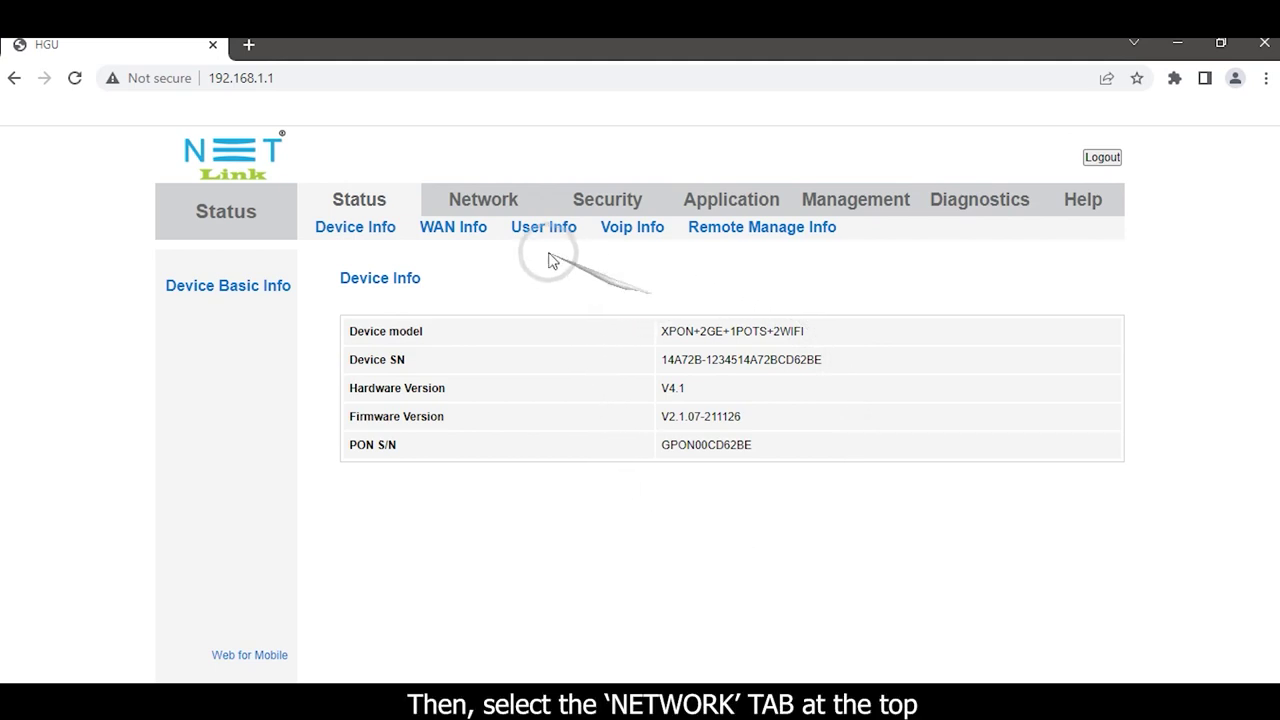
Go to Network > 2.4G to reach the WLAN Basic page for SSID IPTV
left_click(481, 202)
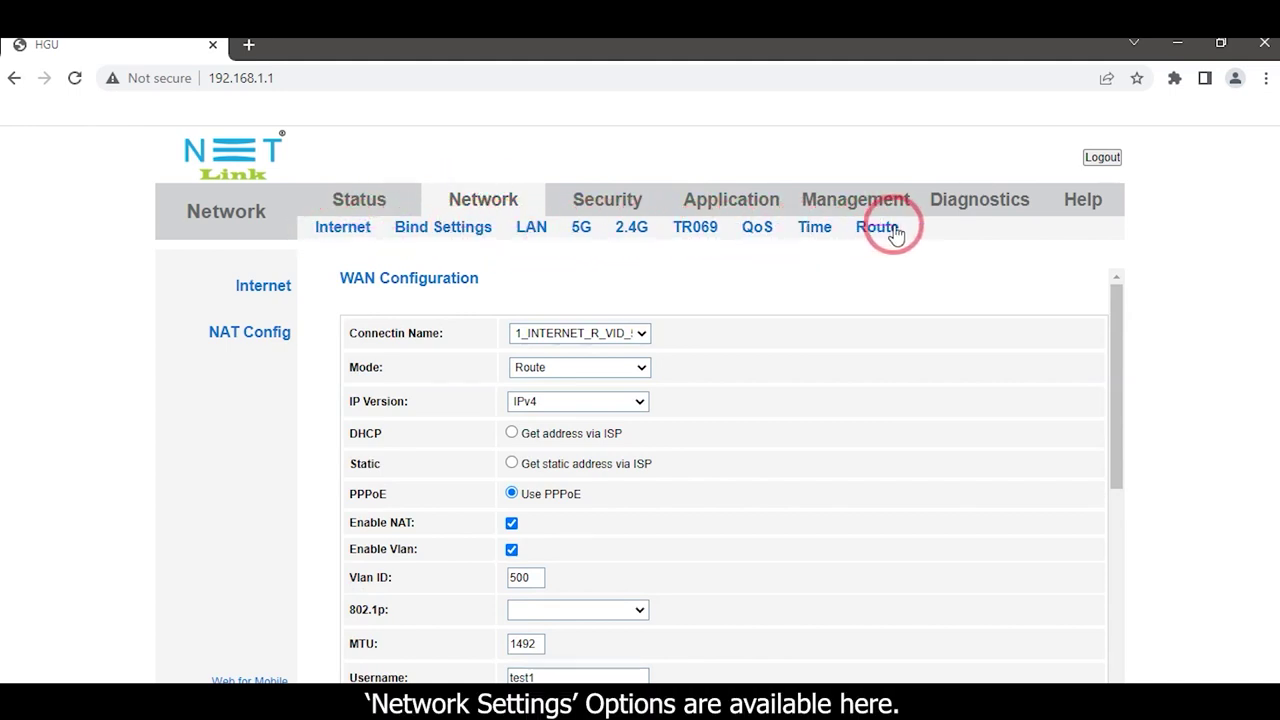
left_click(630, 230)
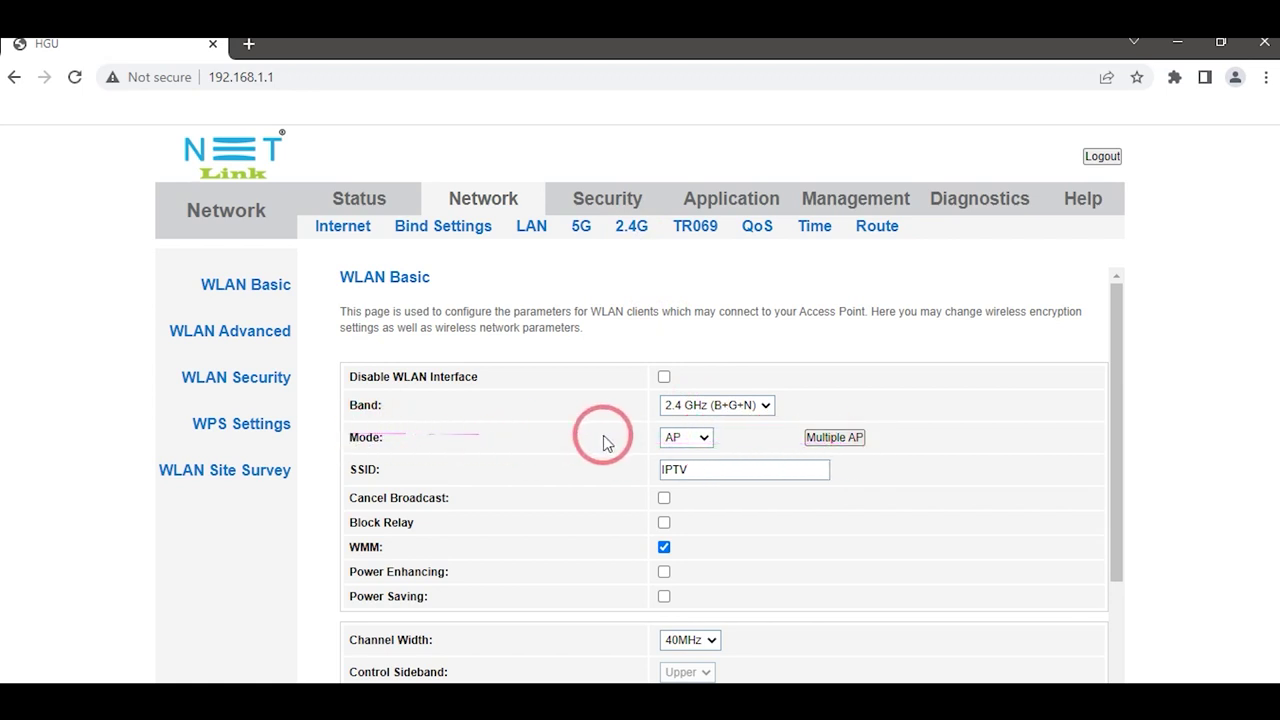
Enable AP1 under Multiple AP, rename its SSID from Gust to IPTV-1, and apply
left_click(832, 437)
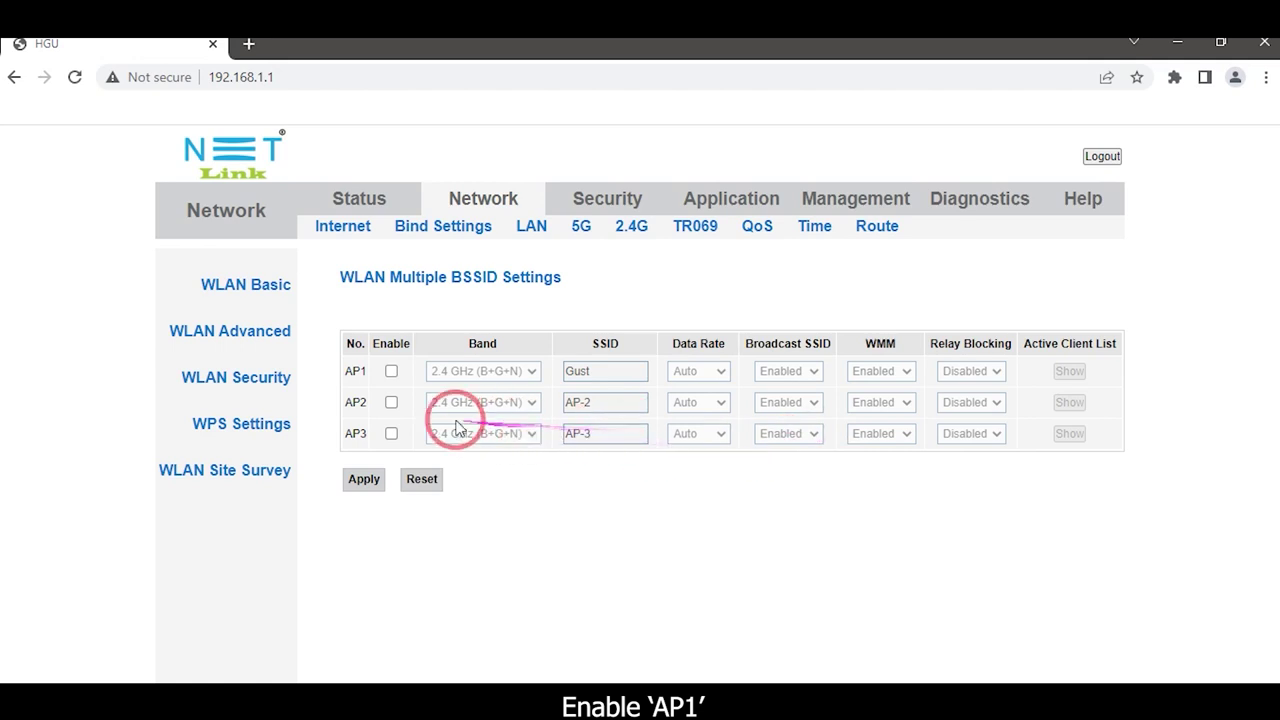
left_click(391, 372)
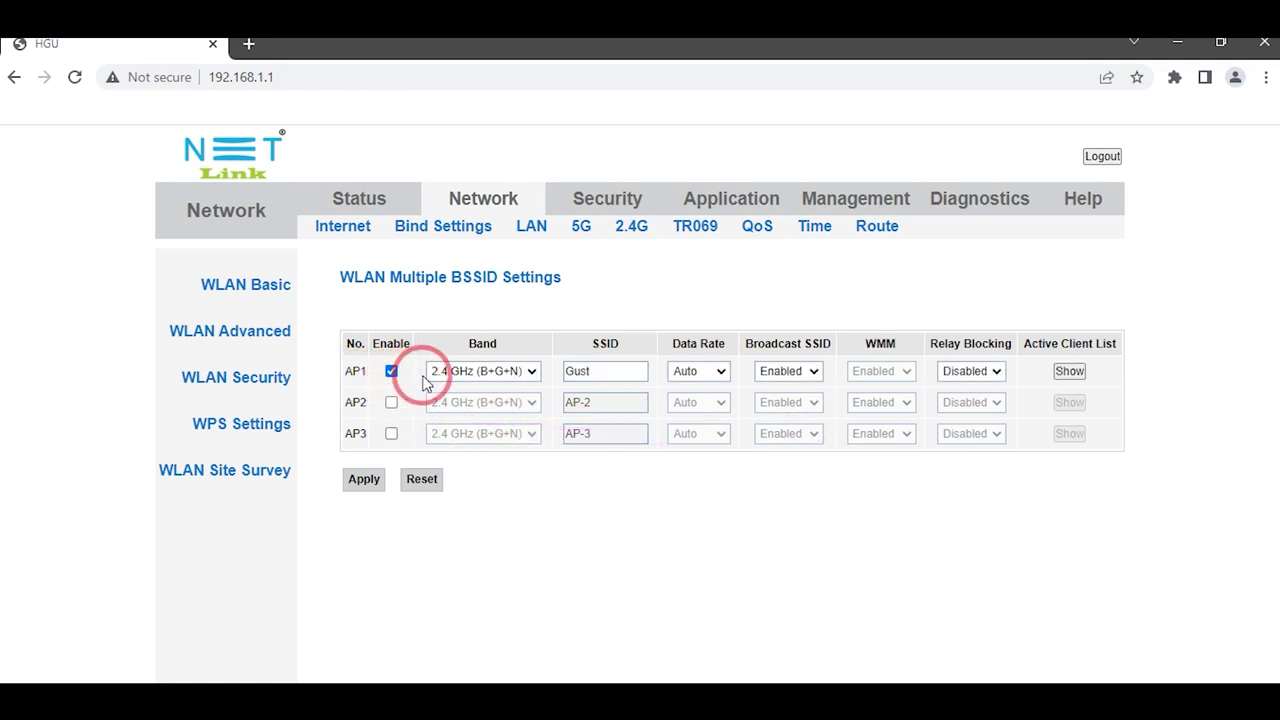
left_click_drag(594, 372, 556, 380)
type("IP")
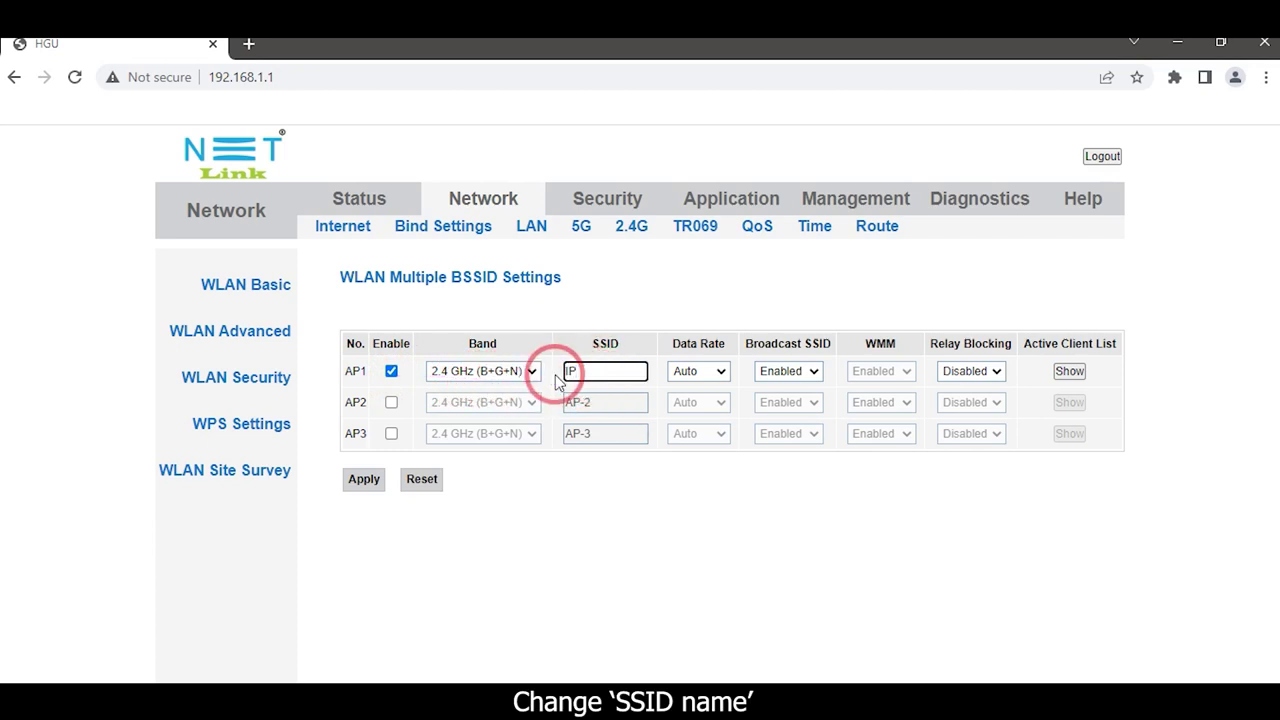
type("TV-1")
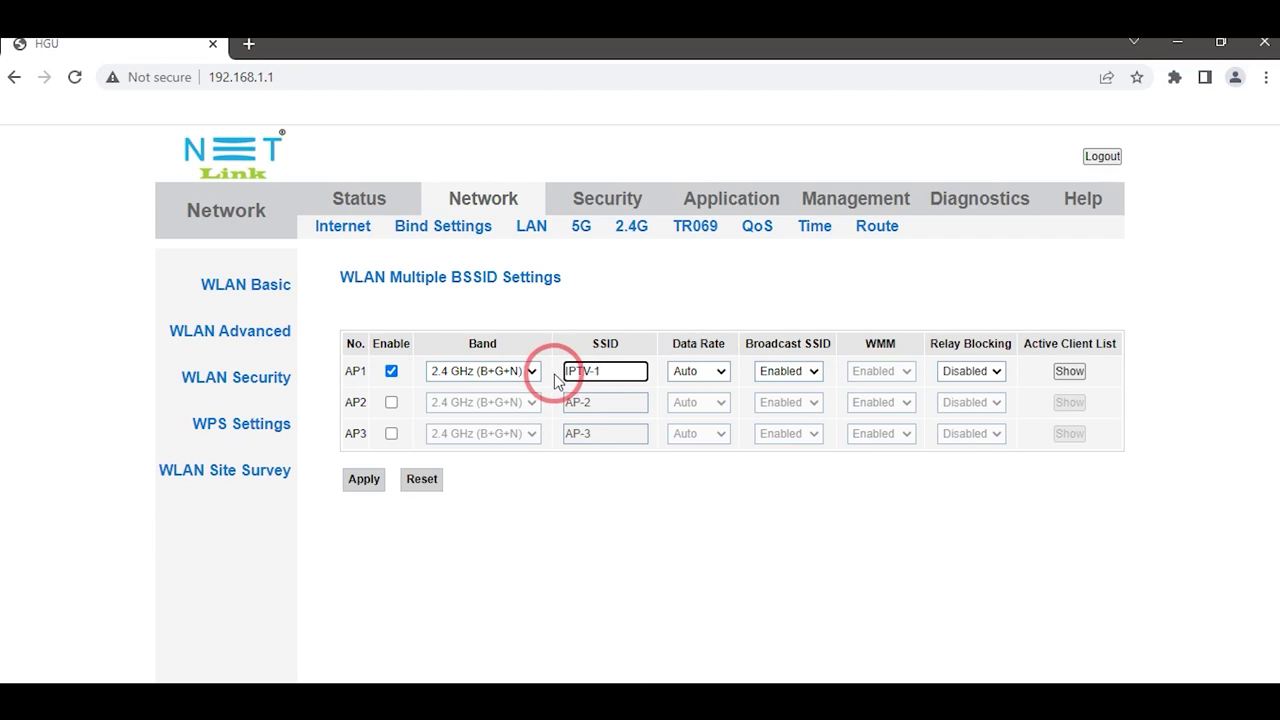
left_click(362, 480)
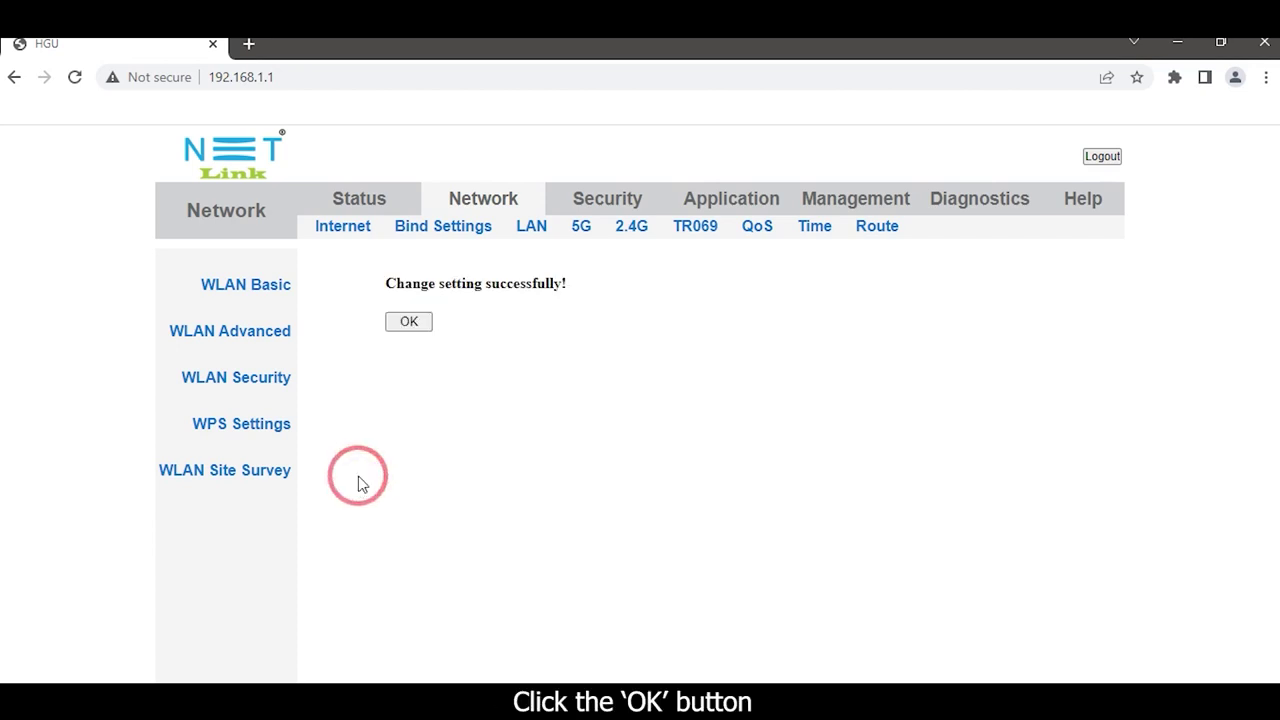
left_click(409, 321)
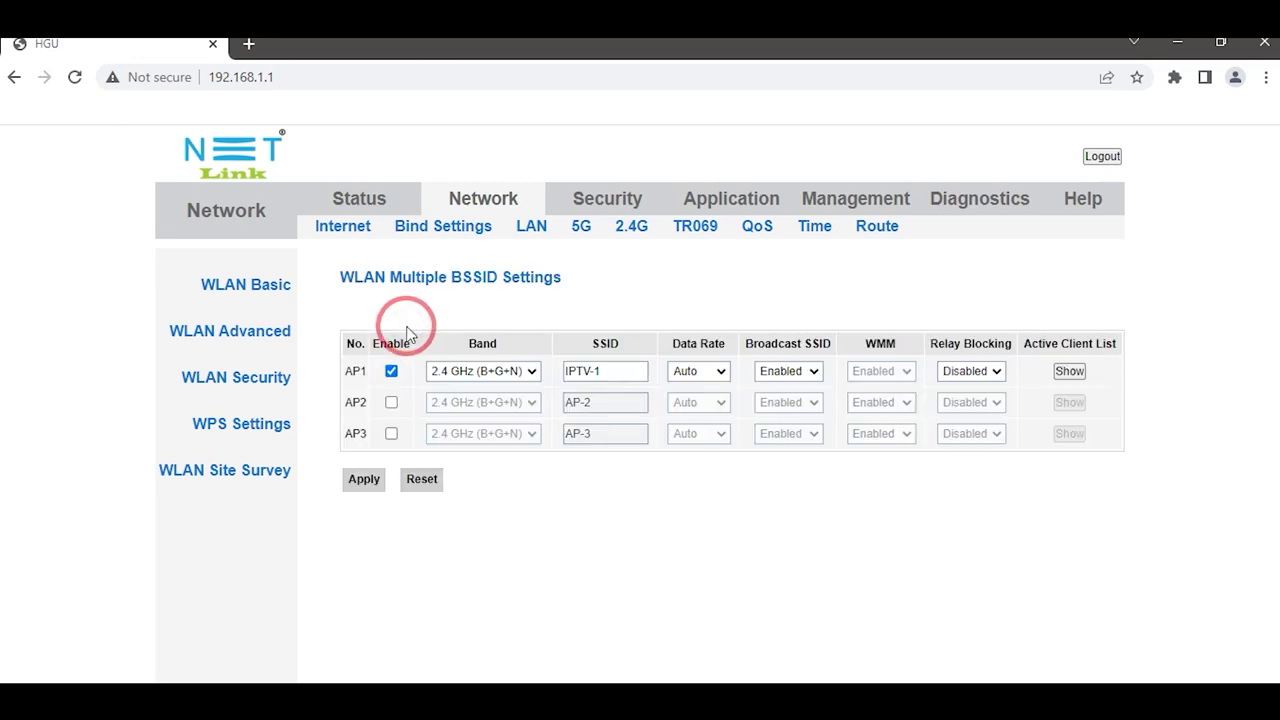
Check Status > User Info lists IPTV-1 as SSID-6, then return to the Network section
left_click(362, 205)
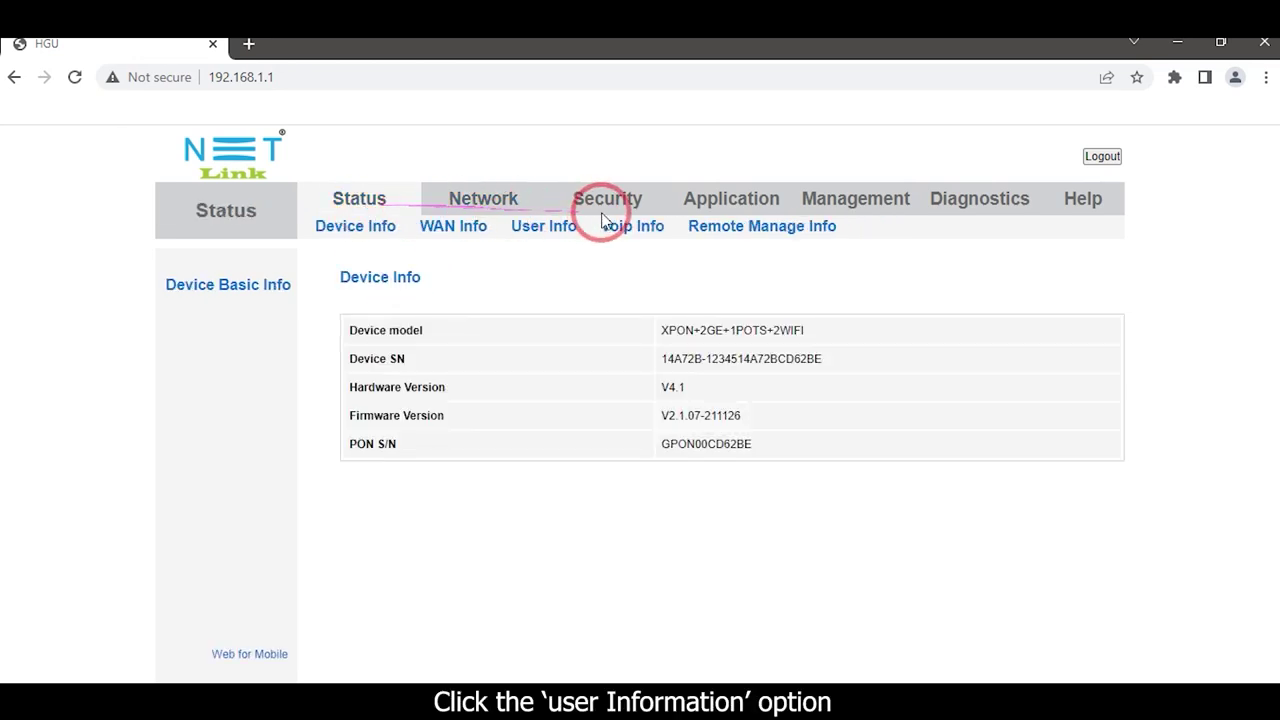
left_click(531, 232)
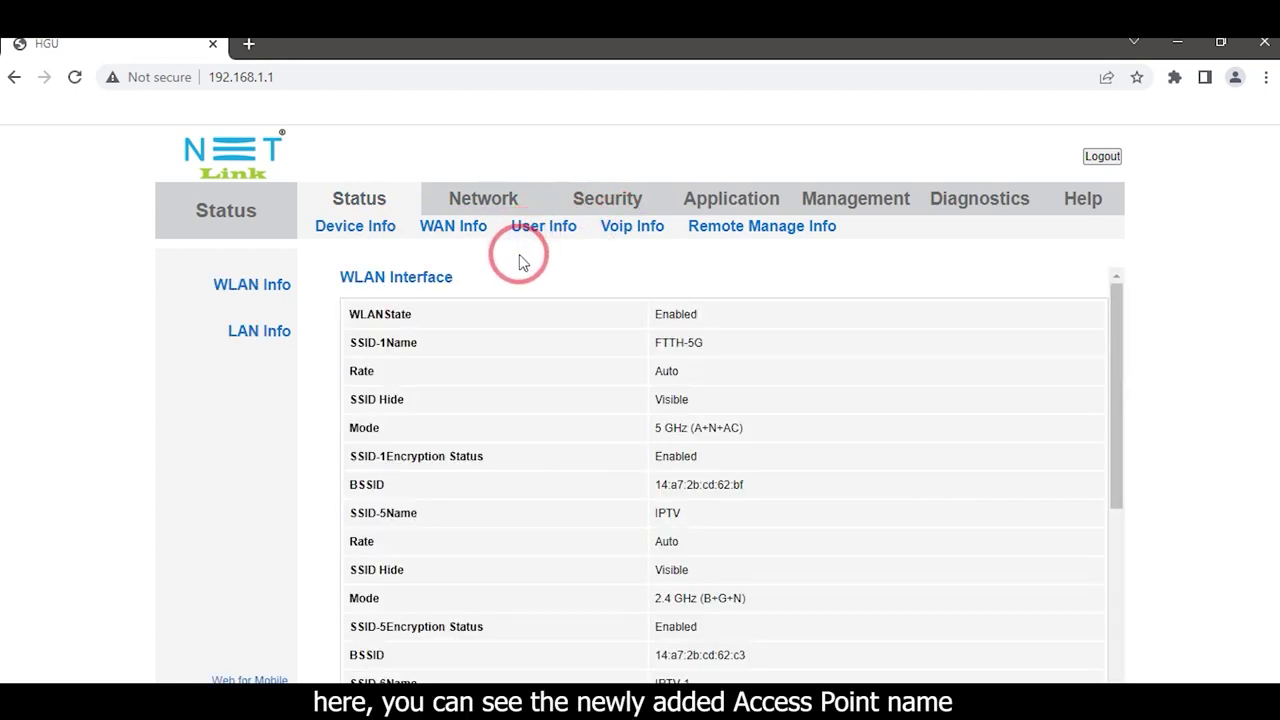
scroll(398, 425, "down", 3)
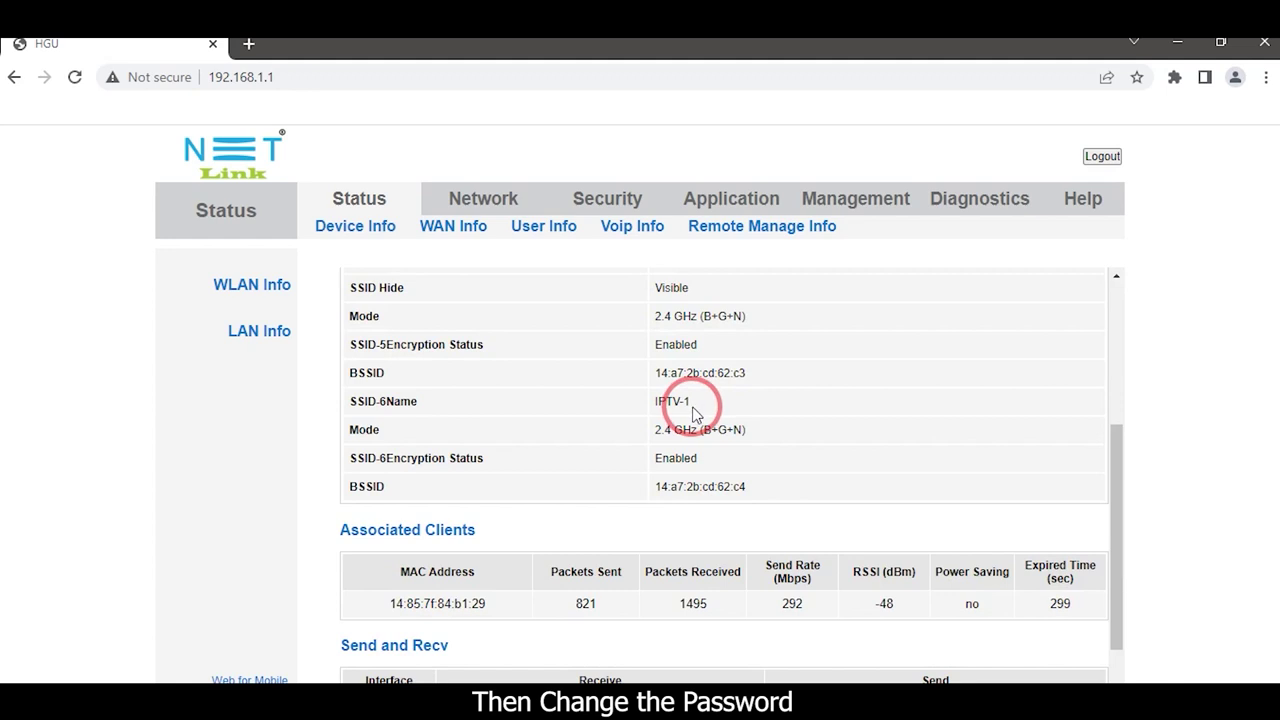
left_click(497, 205)
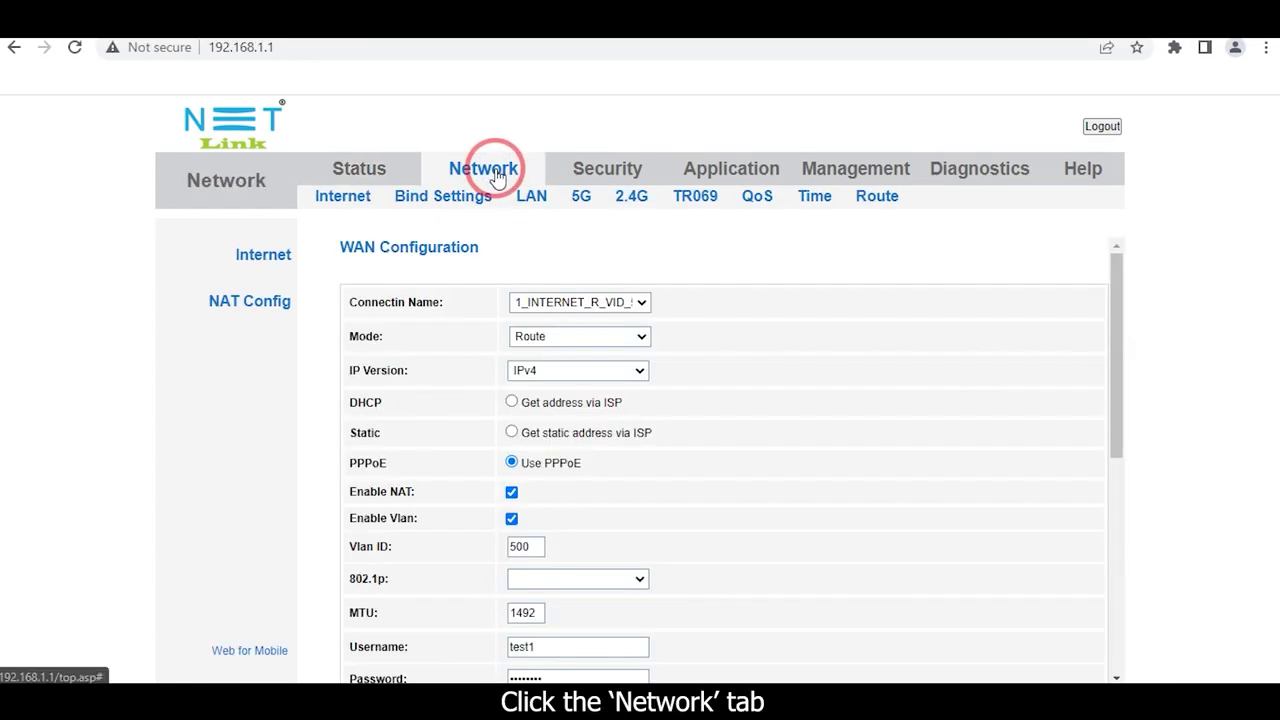
On 2.4G WLAN Security, select AP1 - IPTV-1 and set its encryption to WPA2 Mixed
left_click(627, 200)
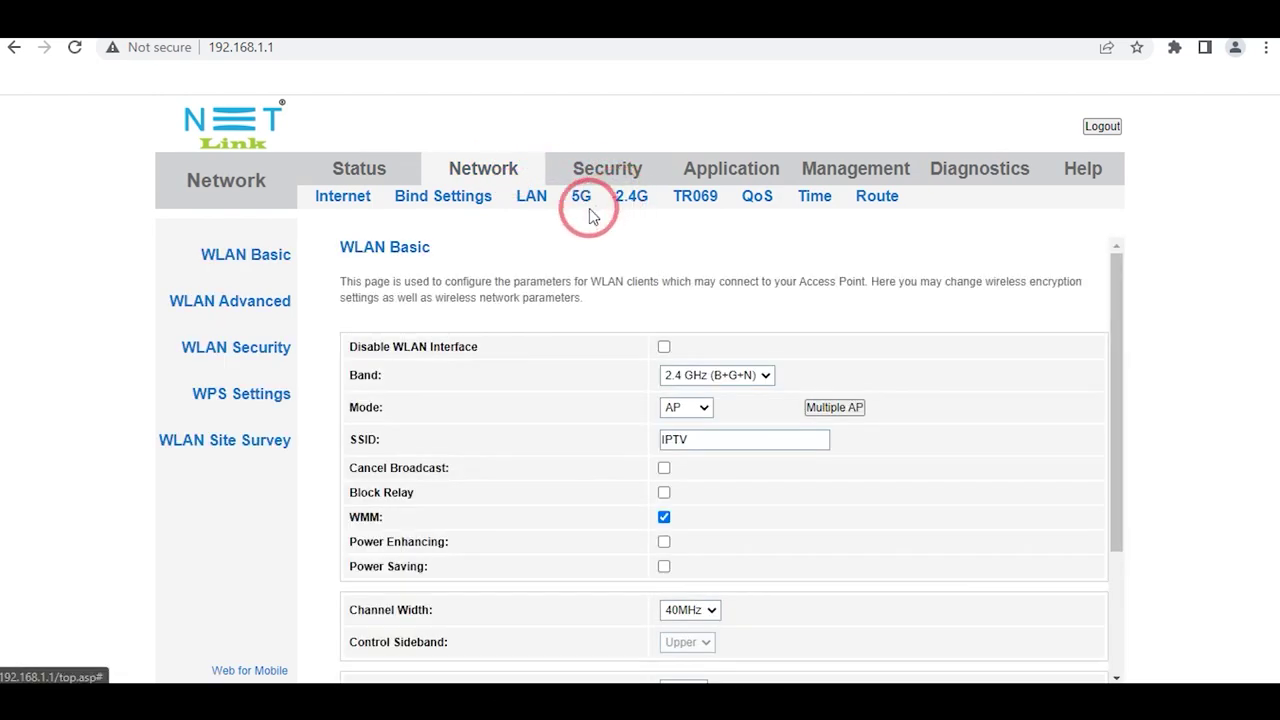
left_click(241, 352)
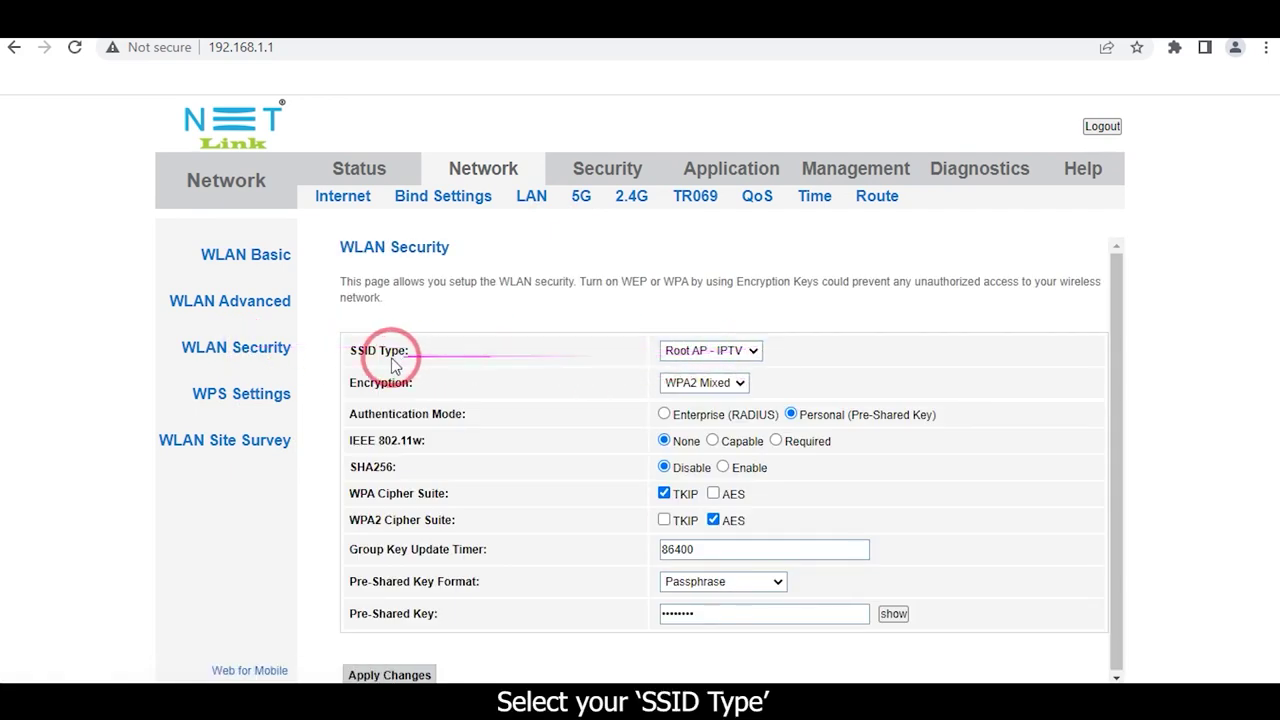
left_click(705, 352)
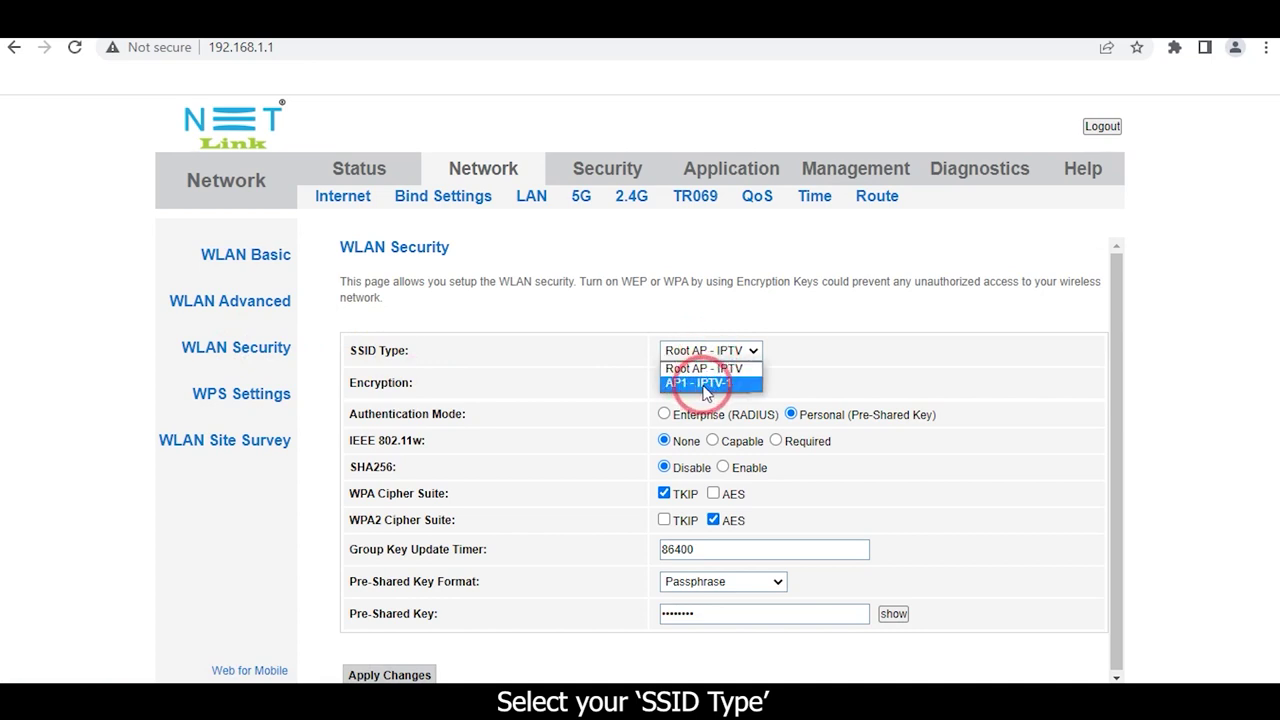
left_click(705, 385)
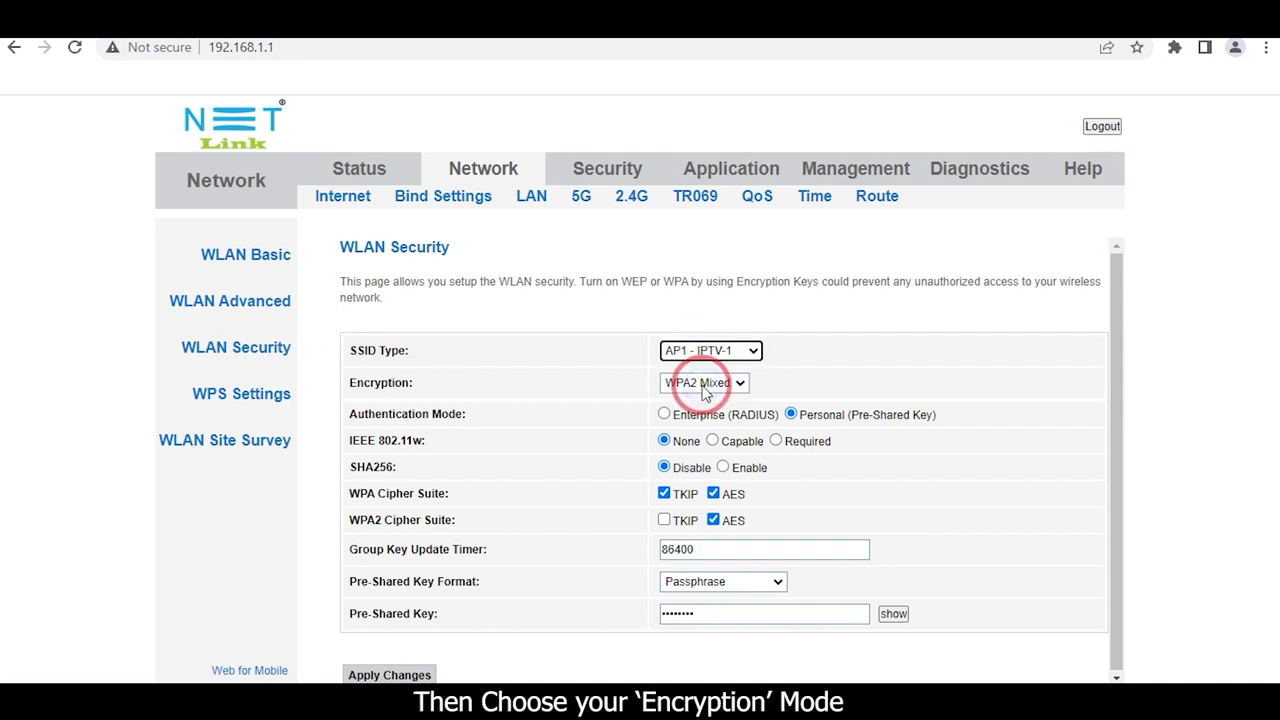
left_click(705, 385)
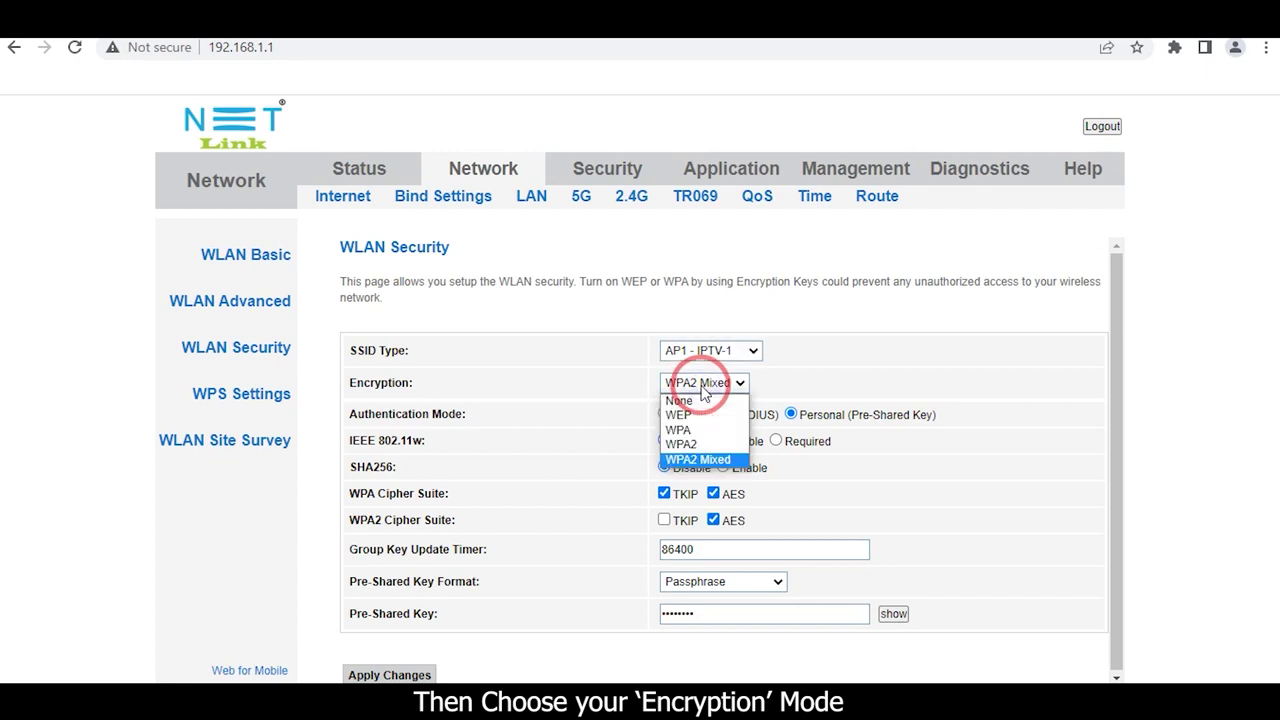
left_click(700, 459)
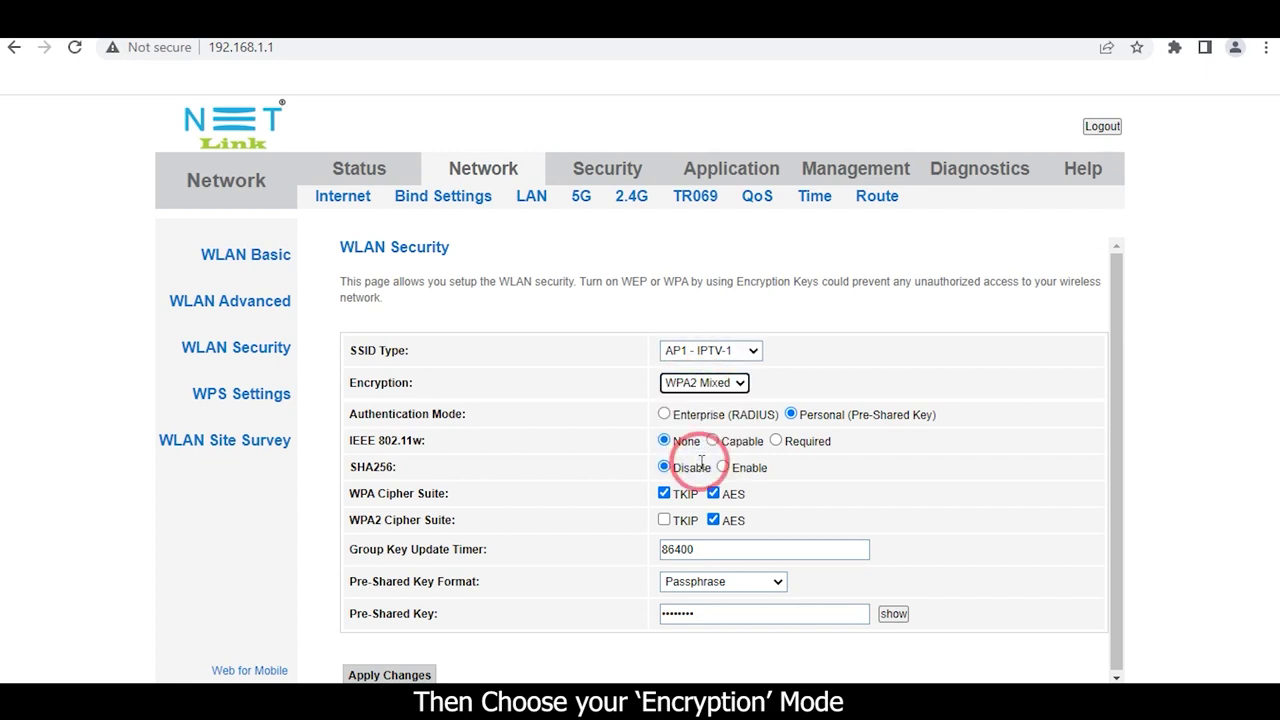
Replace IPTV-1's pre-shared key with a new passphrase and apply the changes
left_click(683, 611)
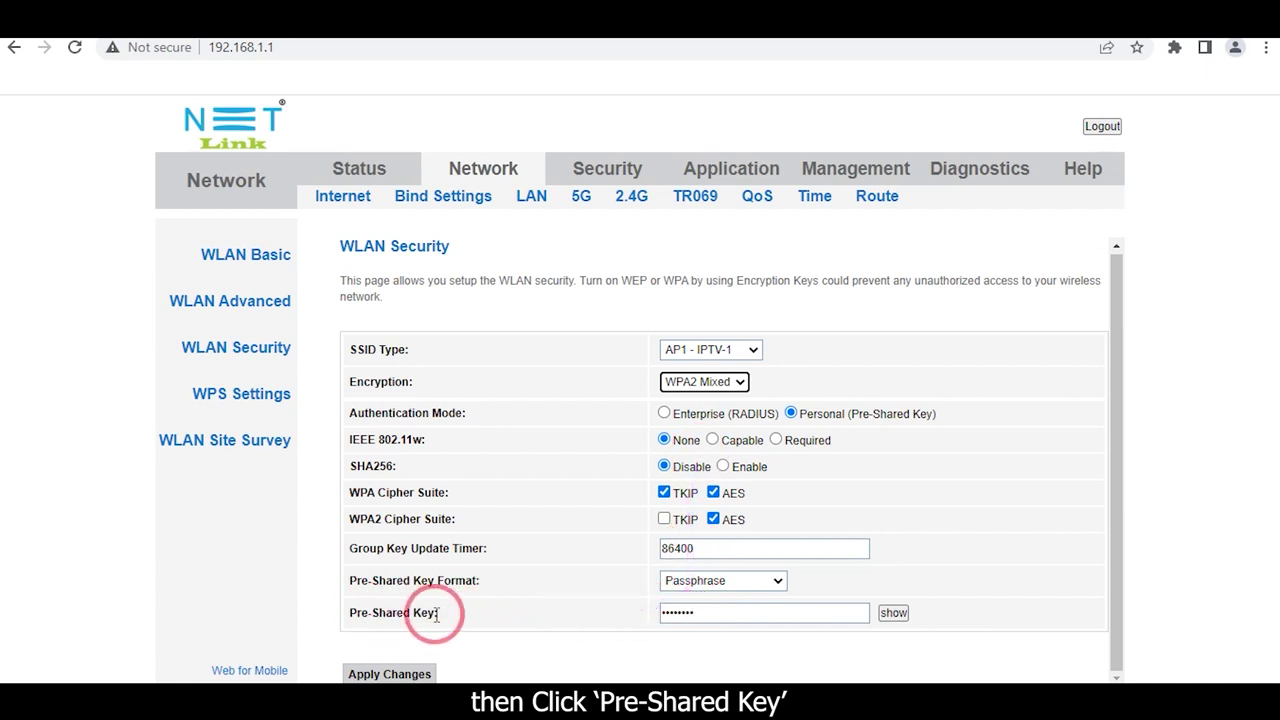
left_click(820, 614)
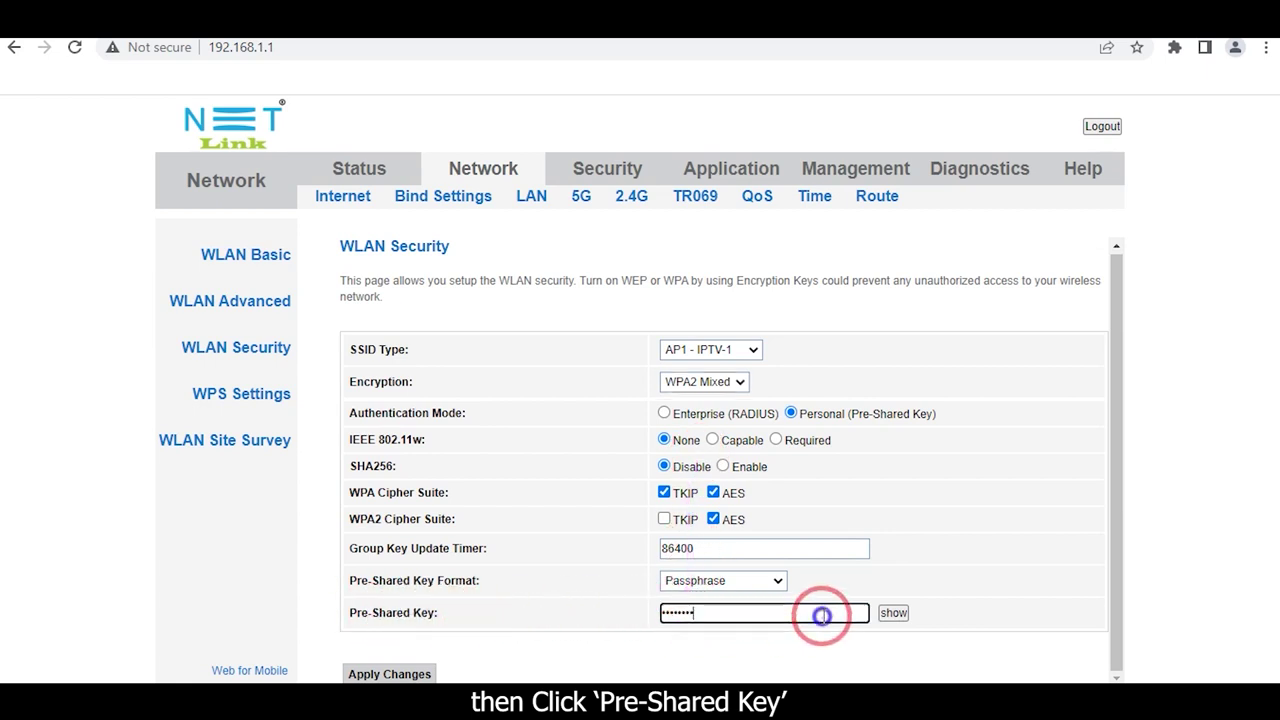
key("ctrl+a")
key("BackSpace")
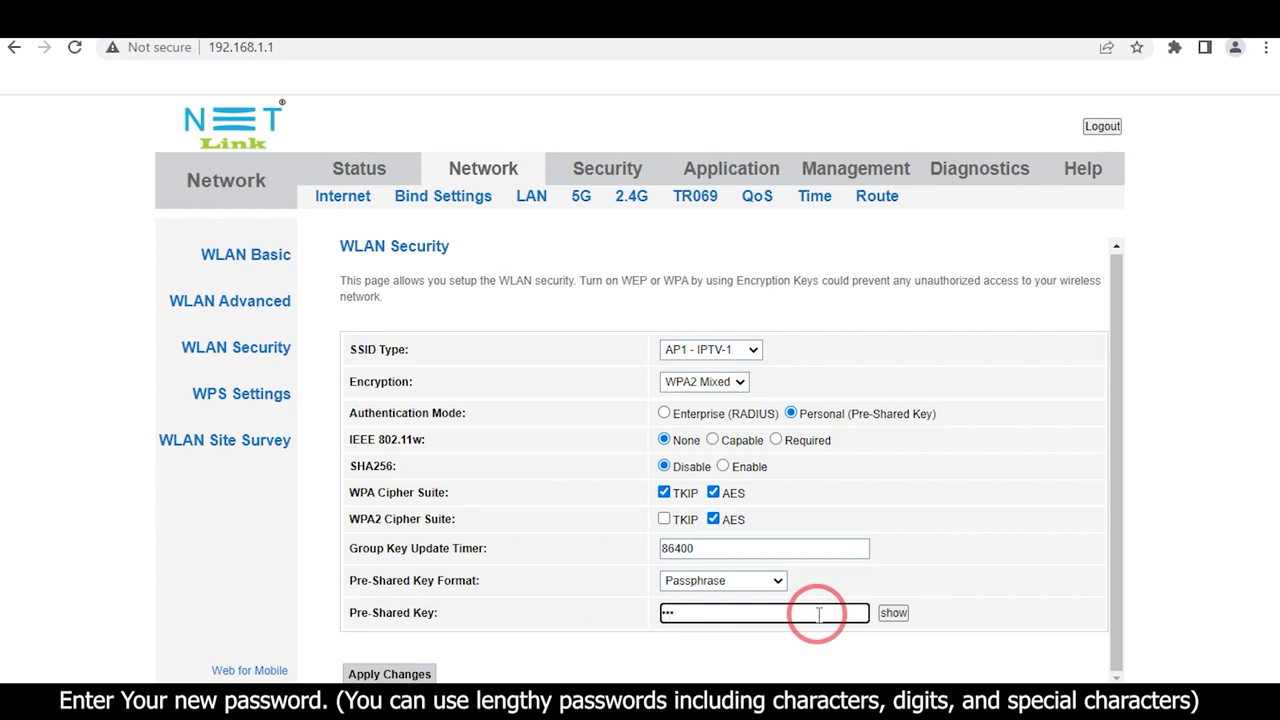
type("*")
left_click(389, 677)
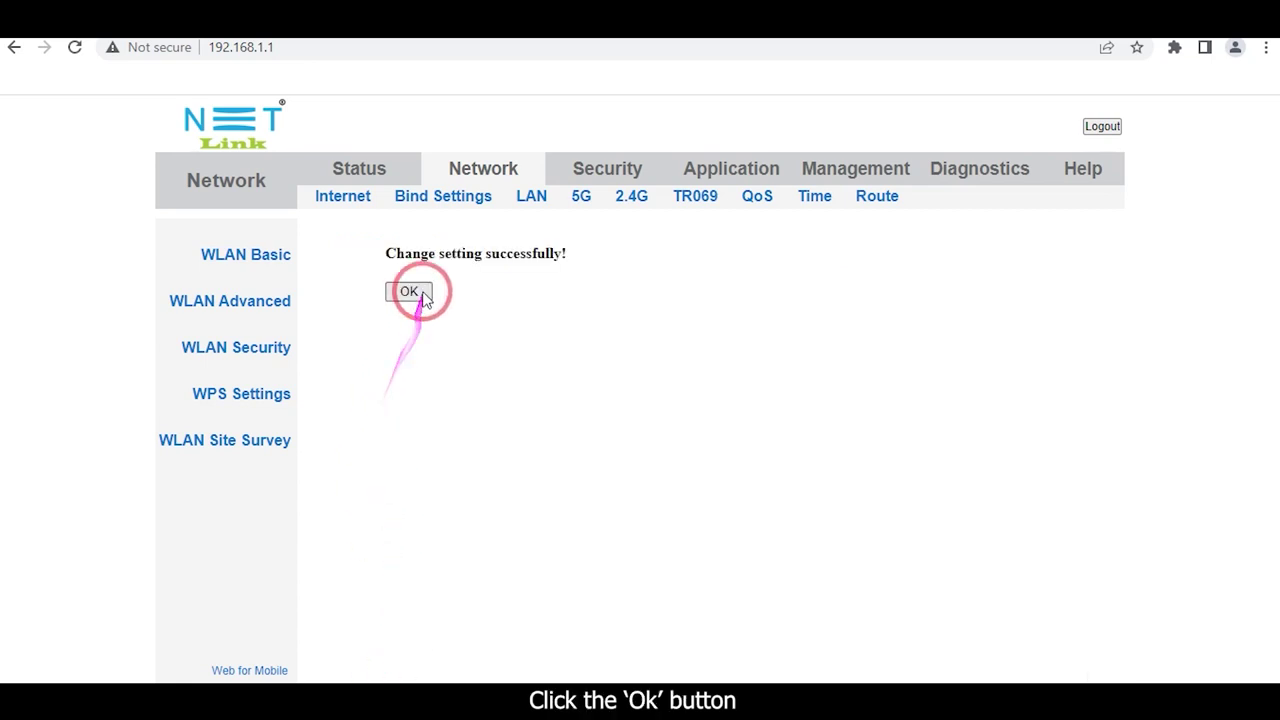
left_click(410, 292)
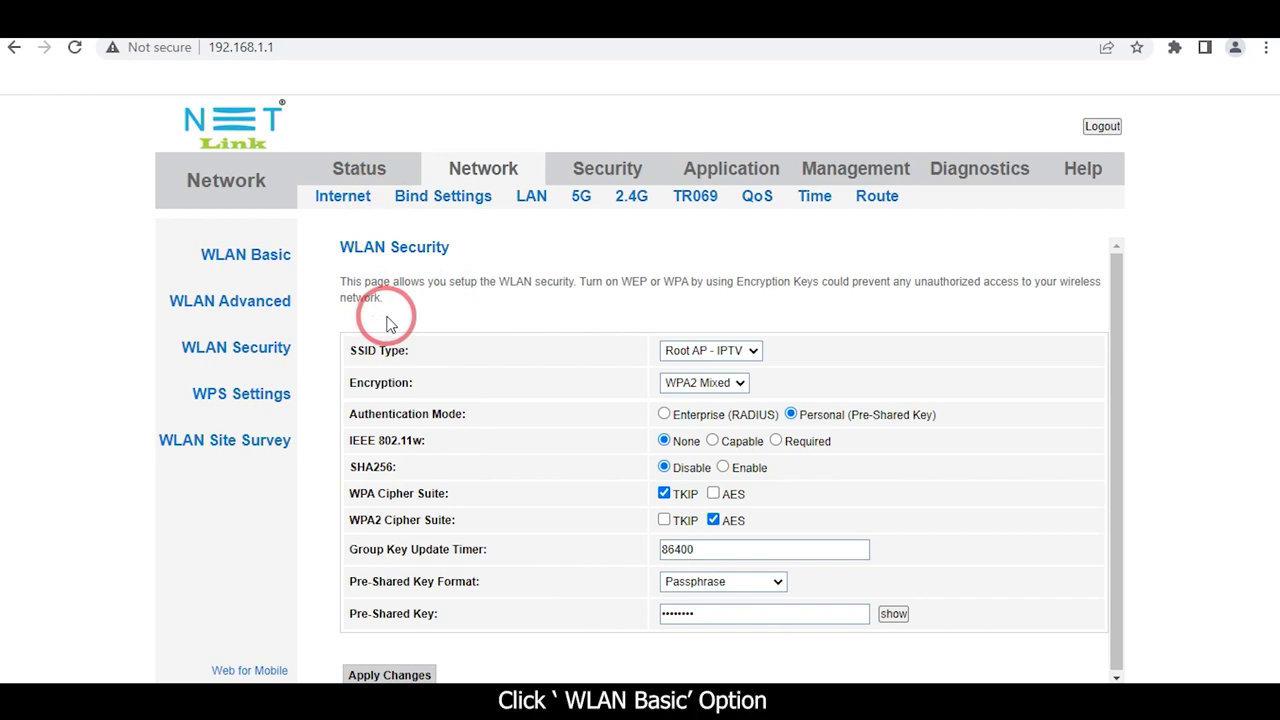
Enable AP2 under WLAN Basic > Multiple AP, rename AP-2 to IPTV-2, and apply
left_click(262, 262)
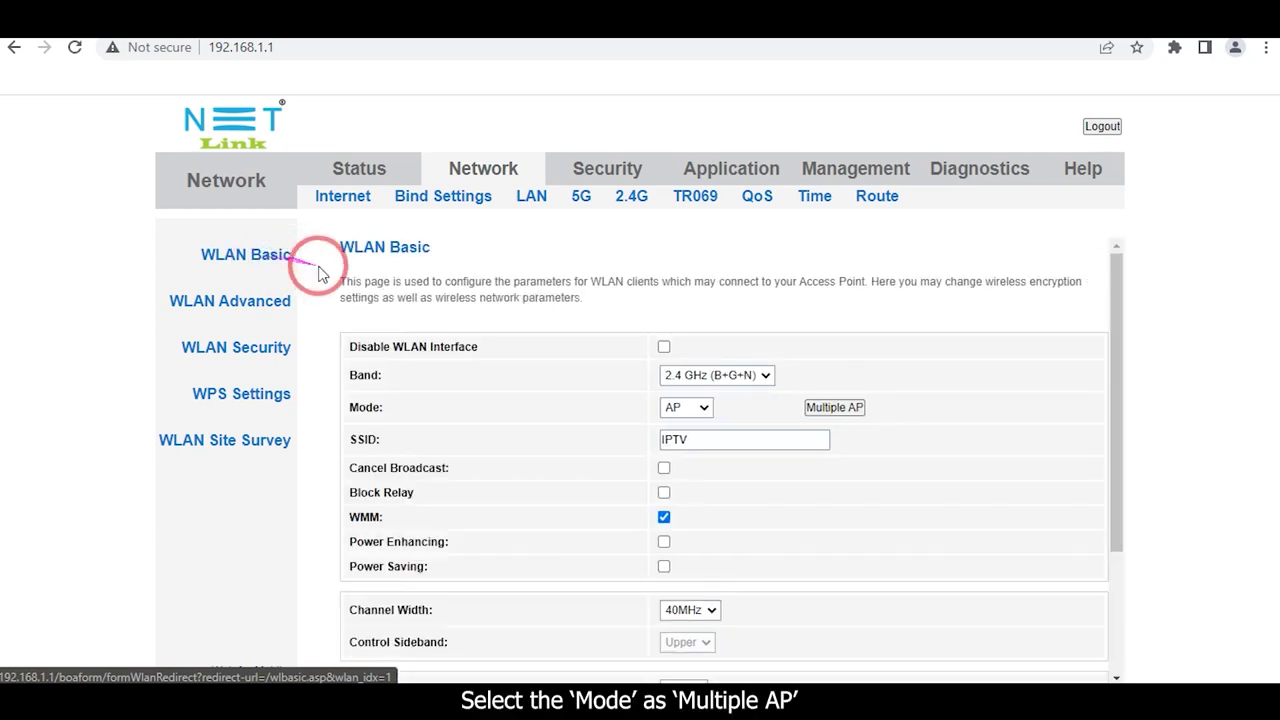
left_click(834, 408)
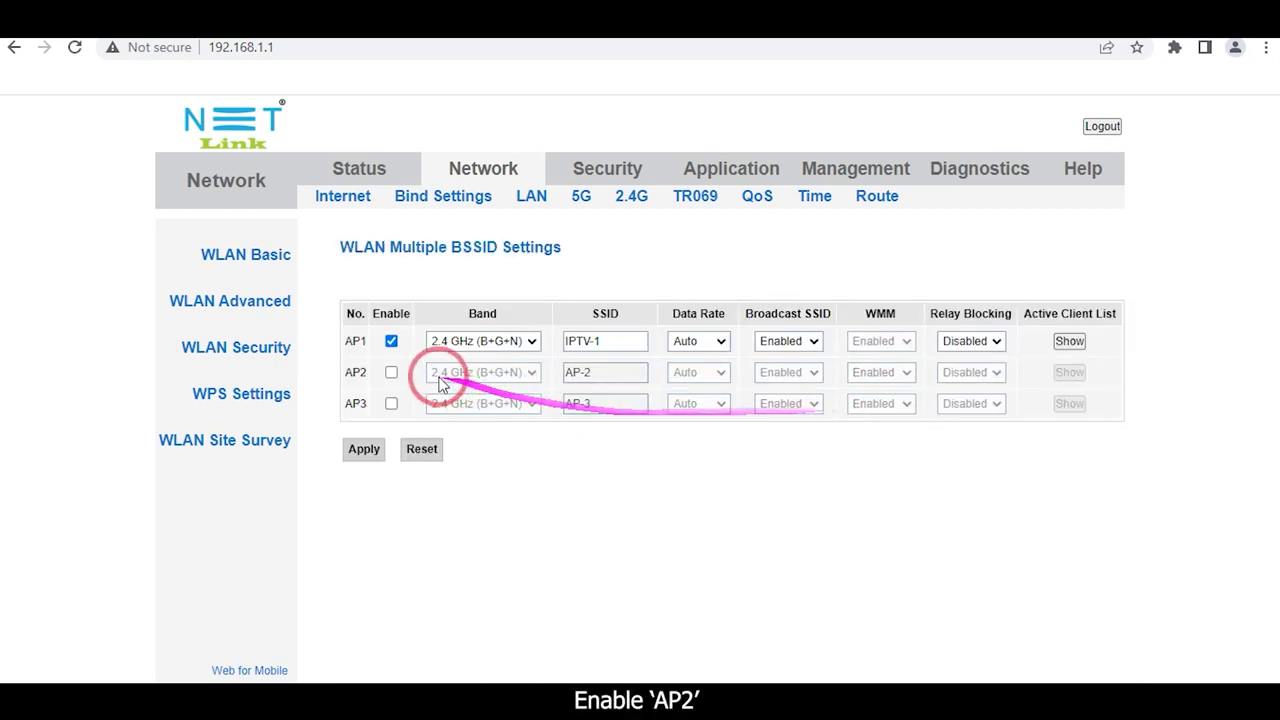
left_click(392, 373)
left_click(594, 372)
left_click(602, 372)
key("BackSpace")
key("BackSpace")
key("BackSpace")
key("BackSpace")
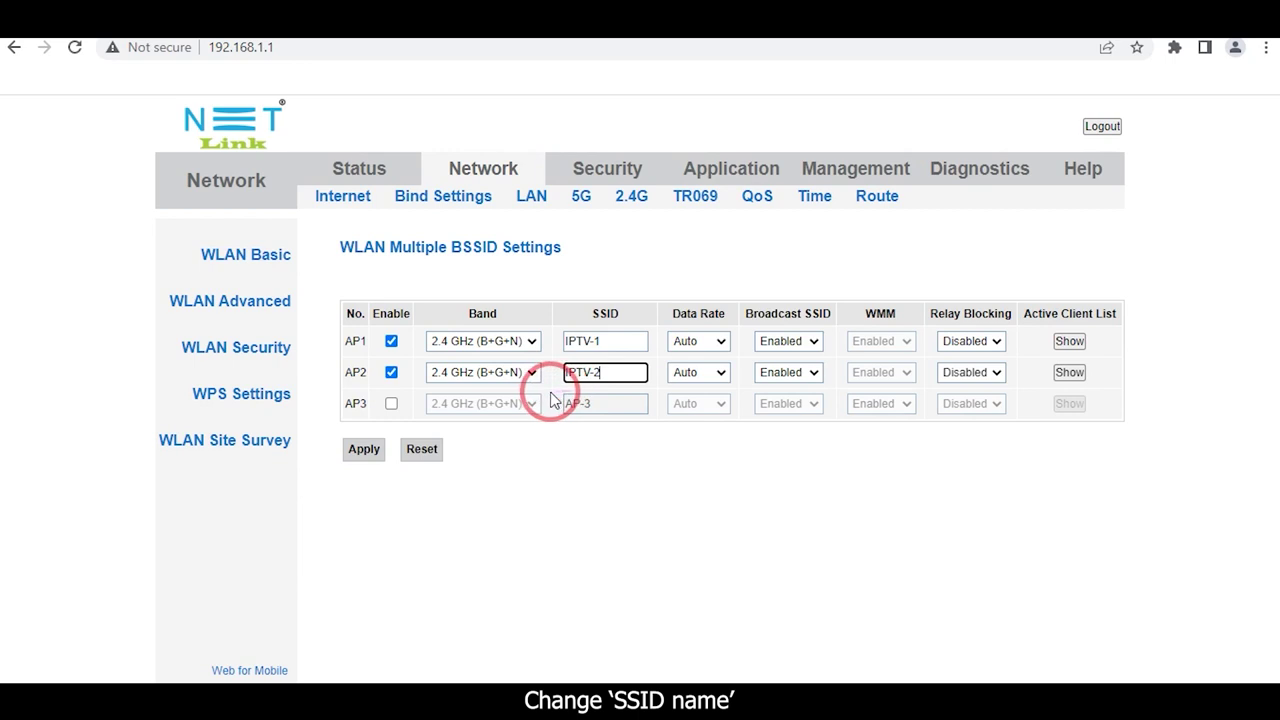
left_click(366, 451)
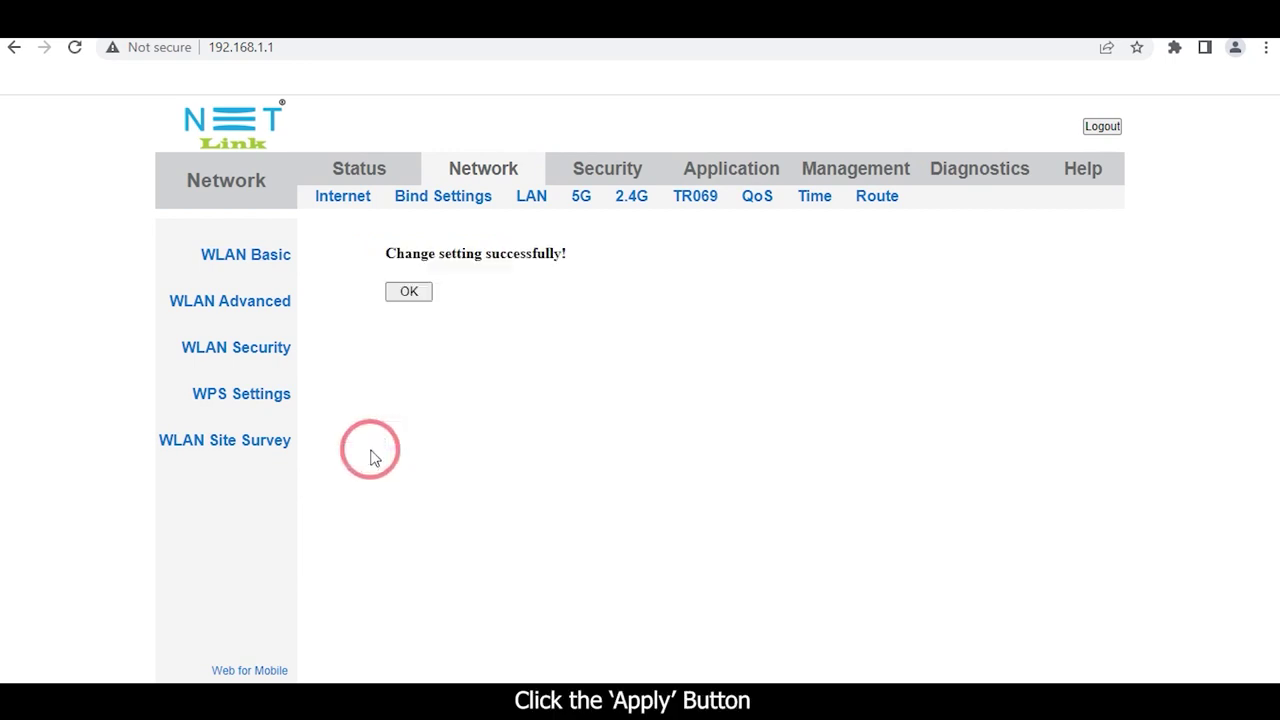
left_click(409, 296)
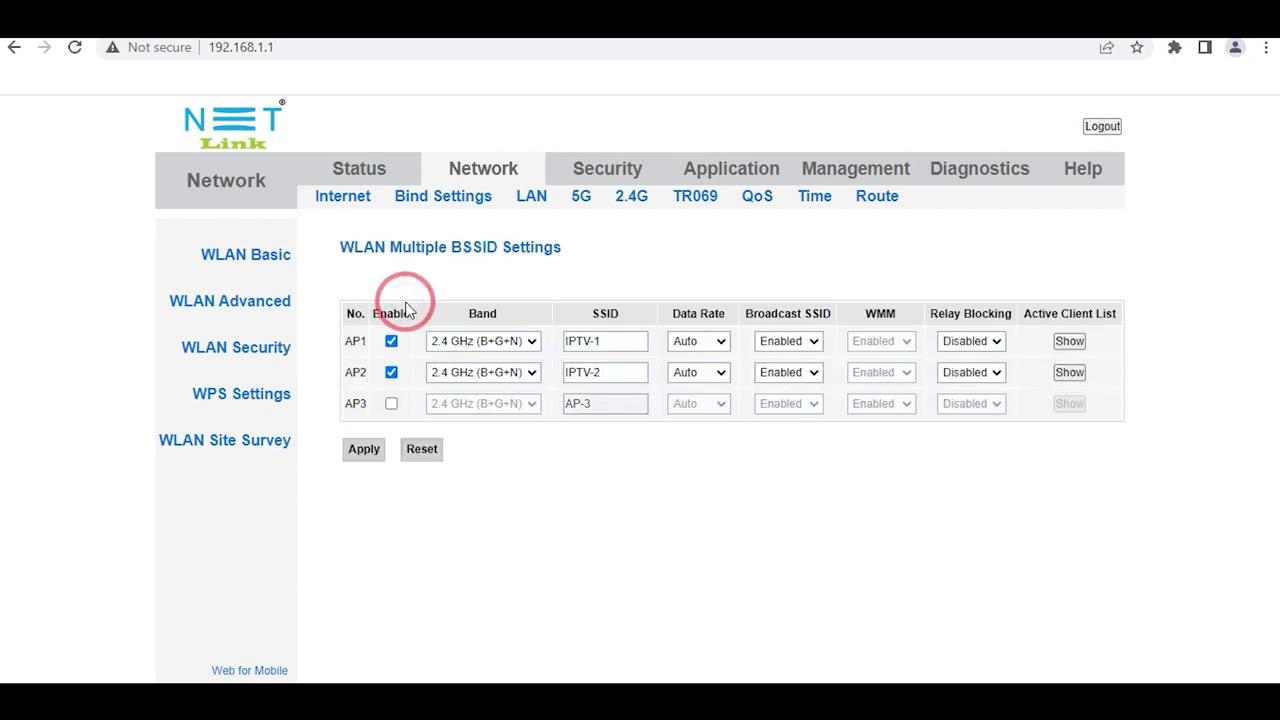
Check Status > User Info shows IPTV-2 as SSID-7 unencrypted, then return to Network
left_click(378, 164)
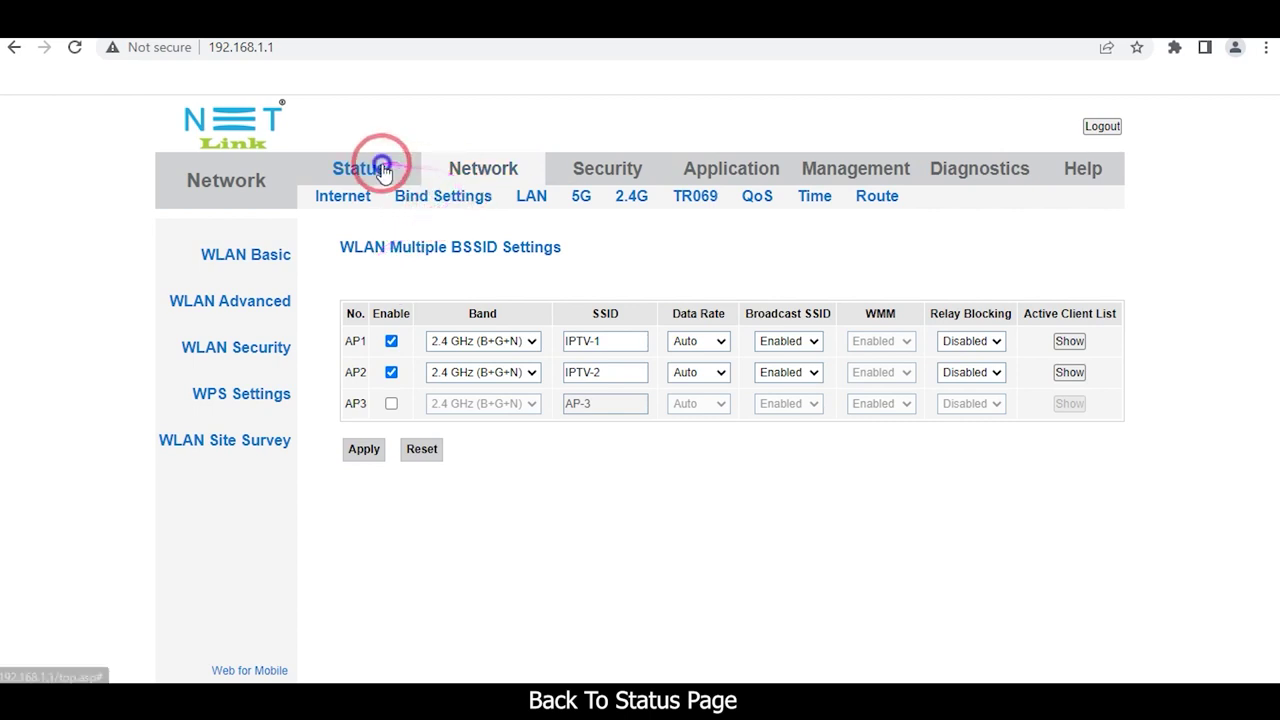
left_click(535, 200)
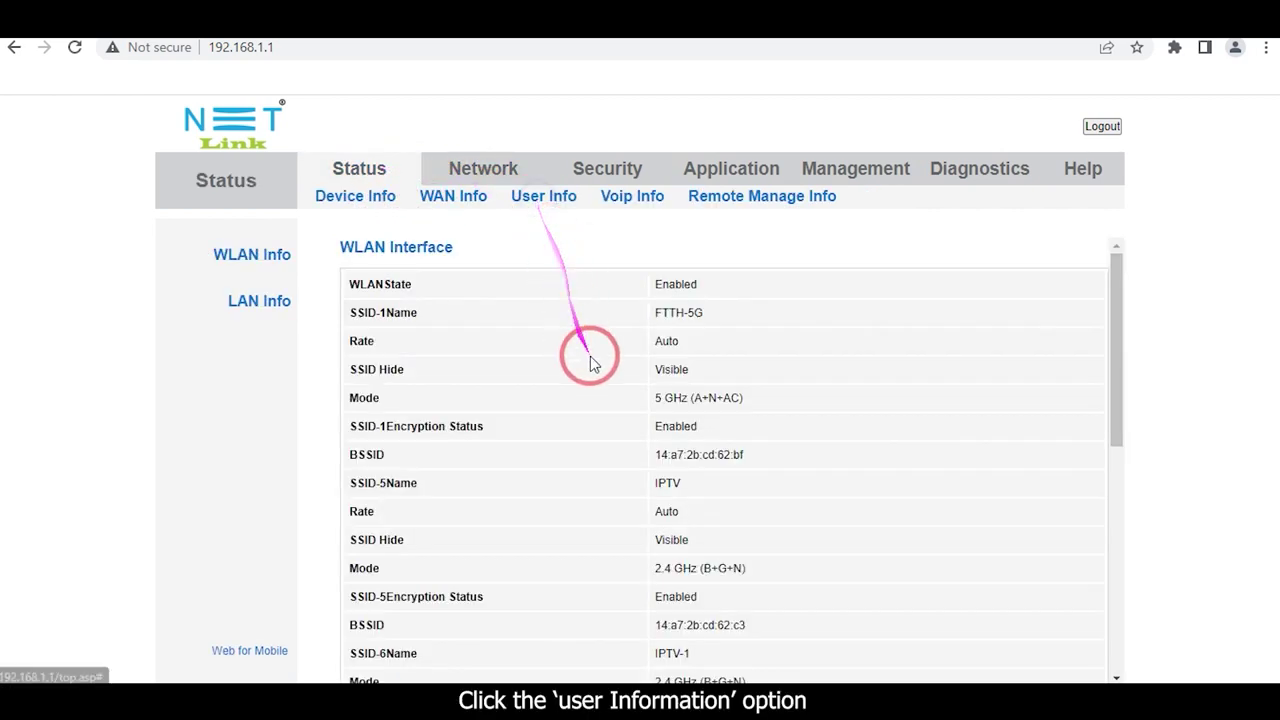
scroll(591, 357, "down", 8)
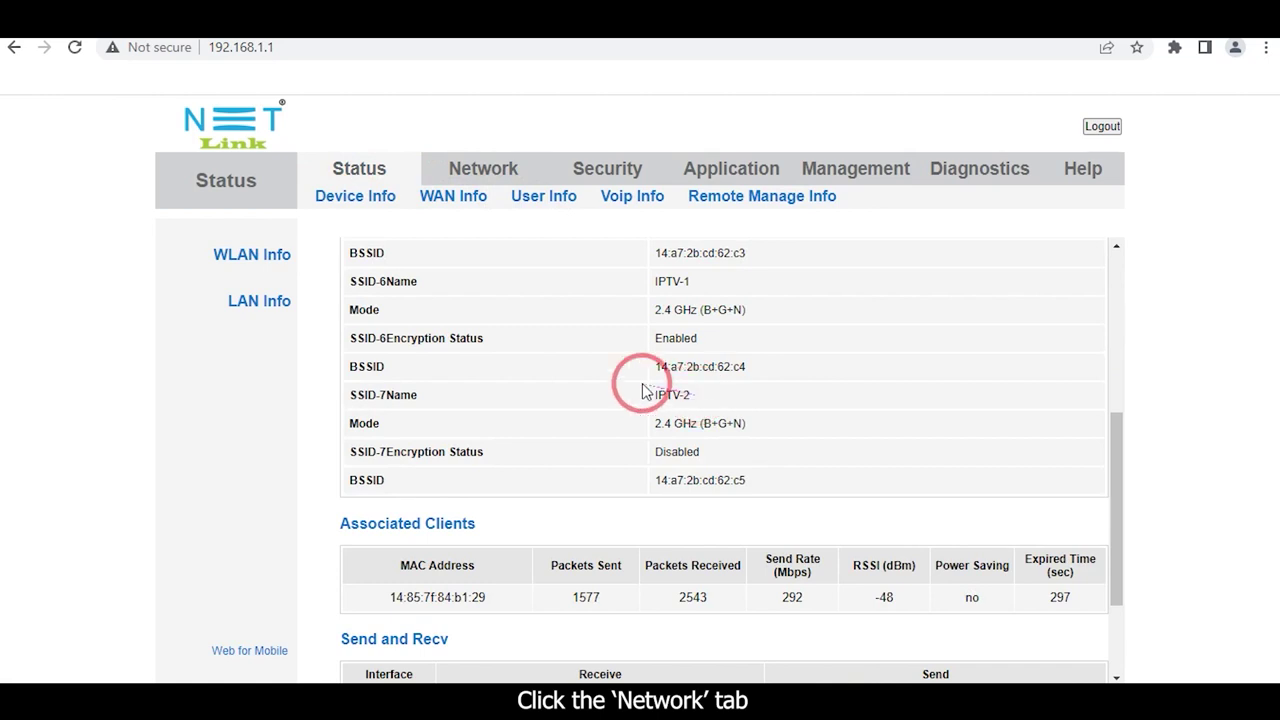
left_click(485, 172)
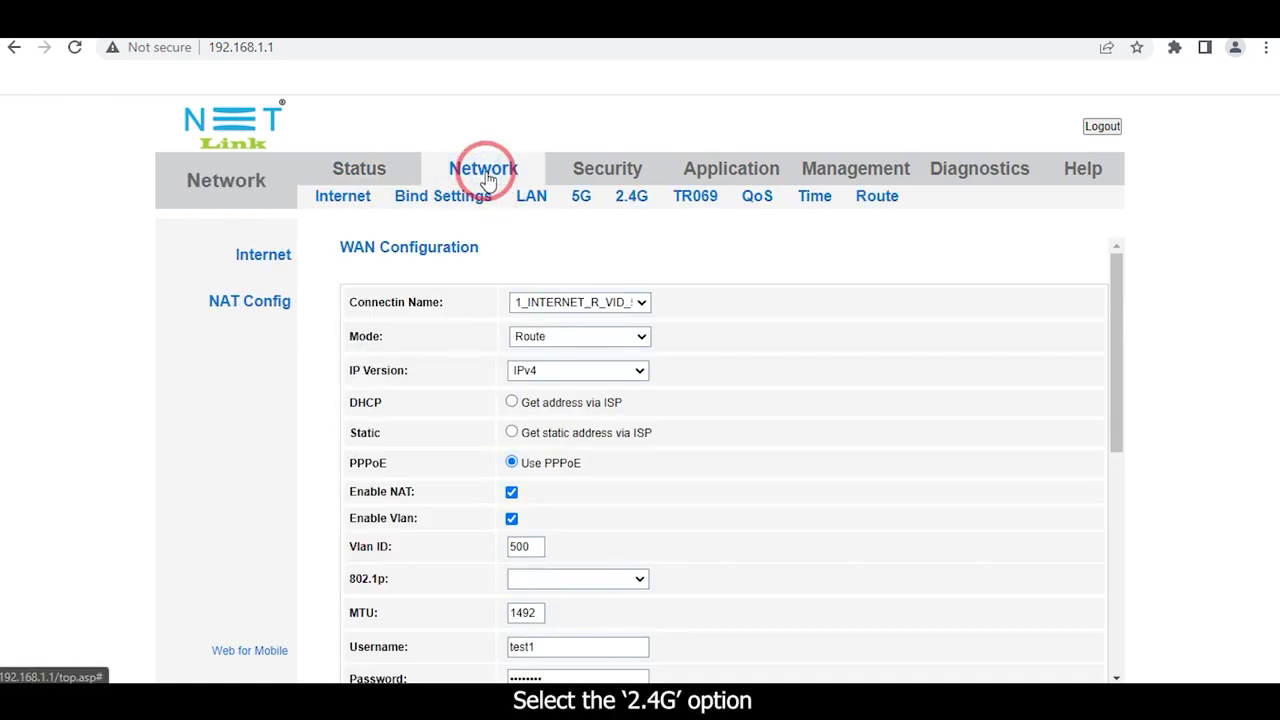
On 2.4G WLAN Security, give AP2 - IPTV-2 WPA2 Mixed encryption with a pre-shared key and apply
left_click(628, 197)
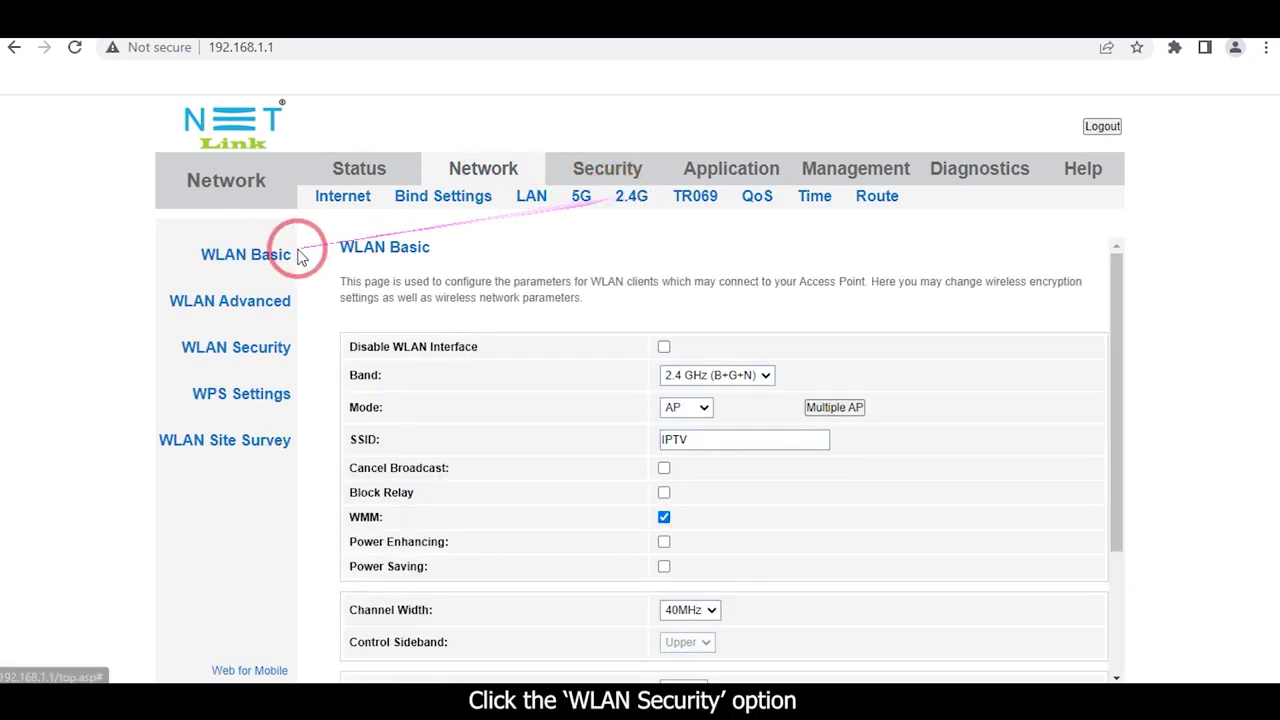
left_click(258, 360)
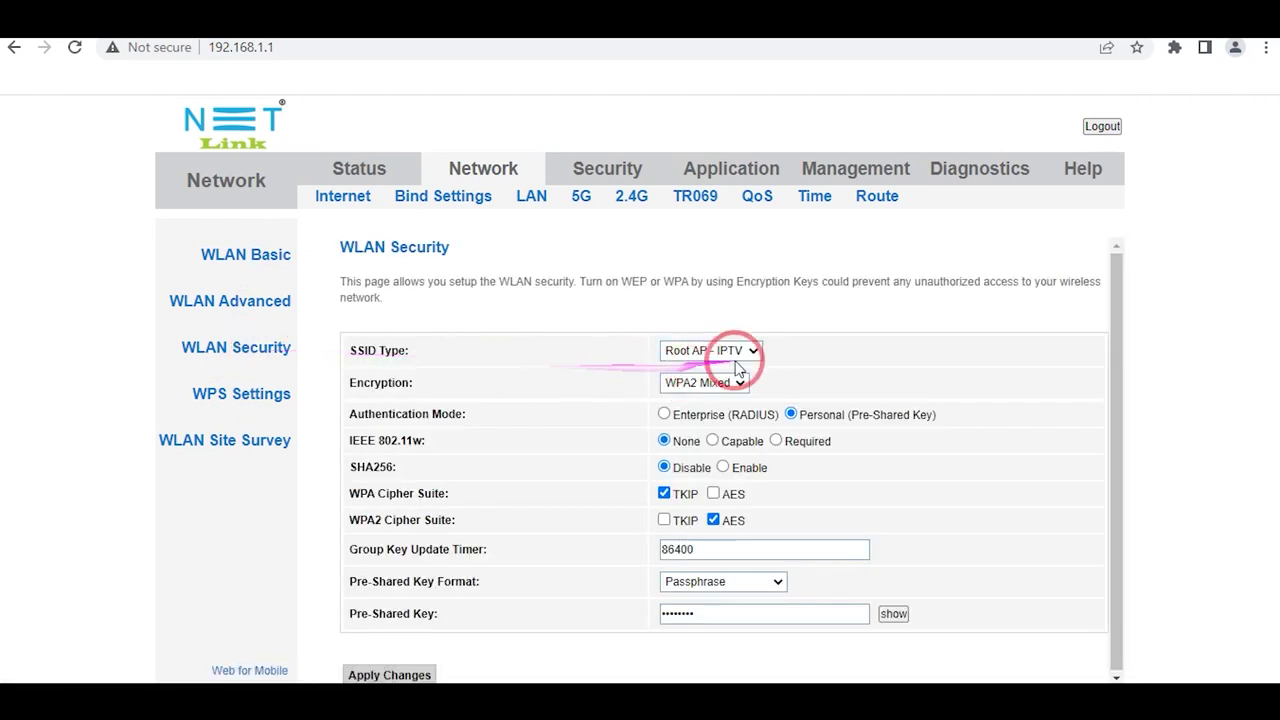
left_click(752, 350)
left_click(677, 400)
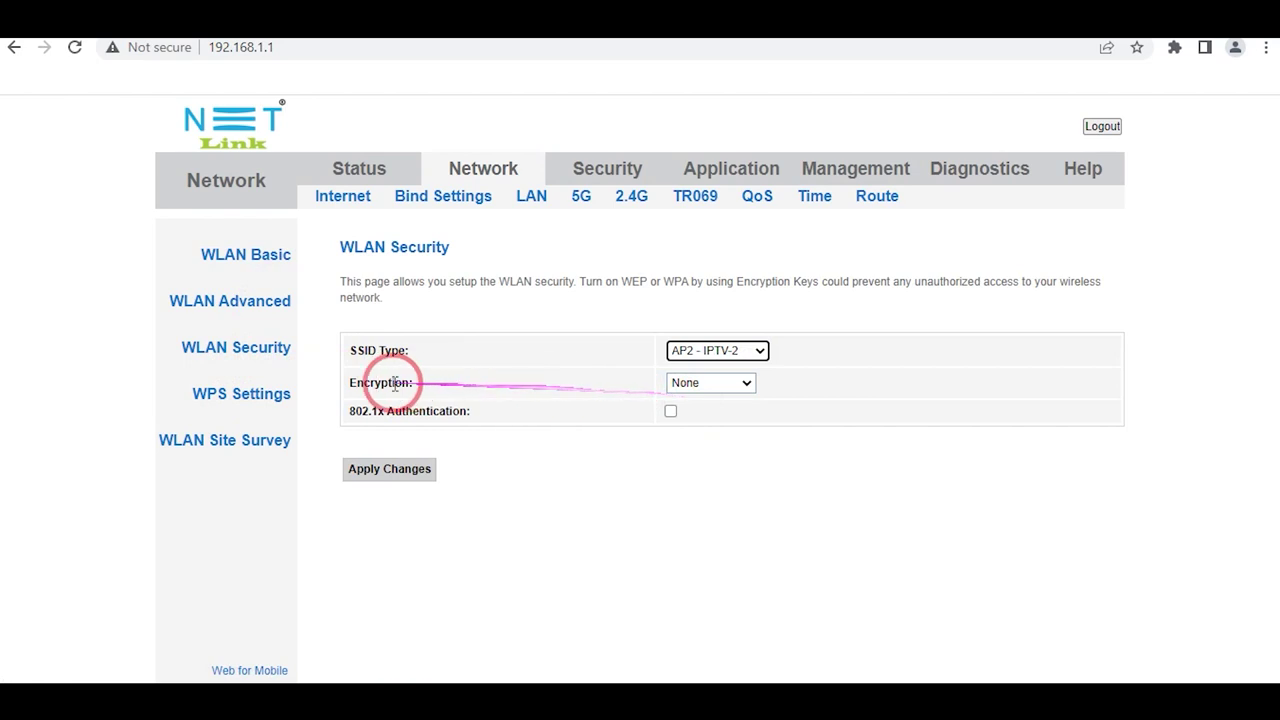
left_click(752, 384)
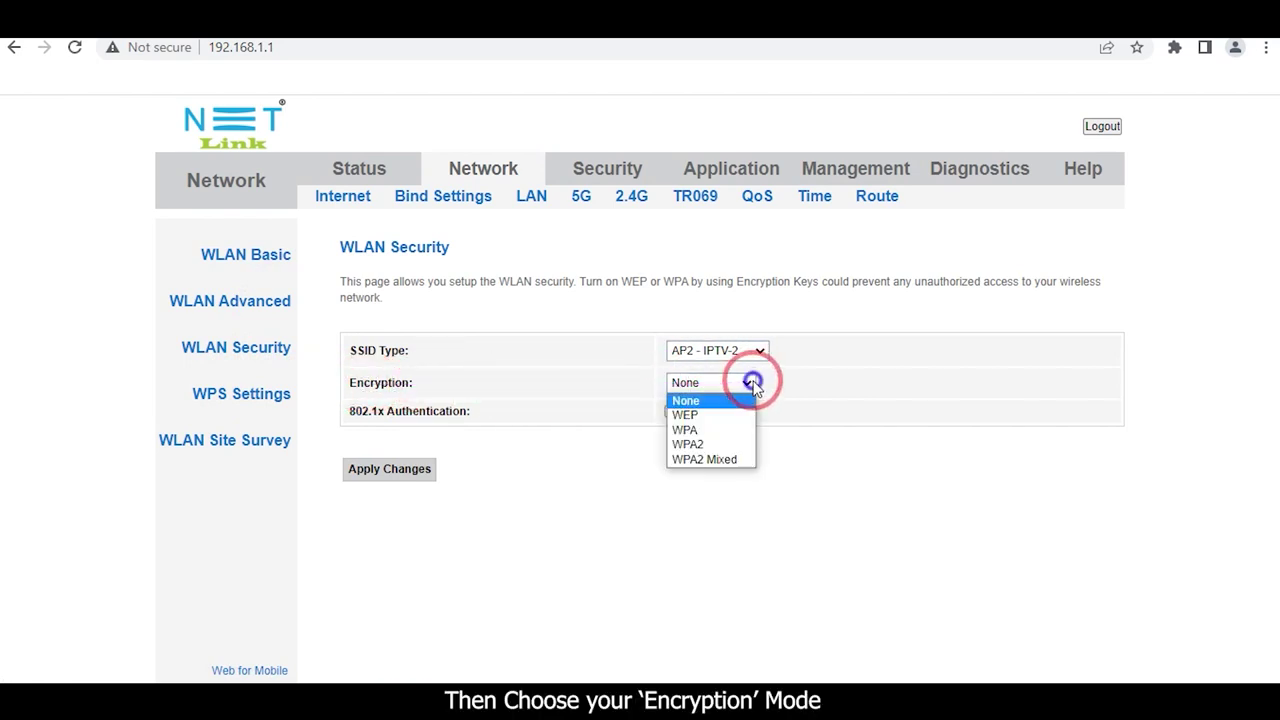
left_click(716, 459)
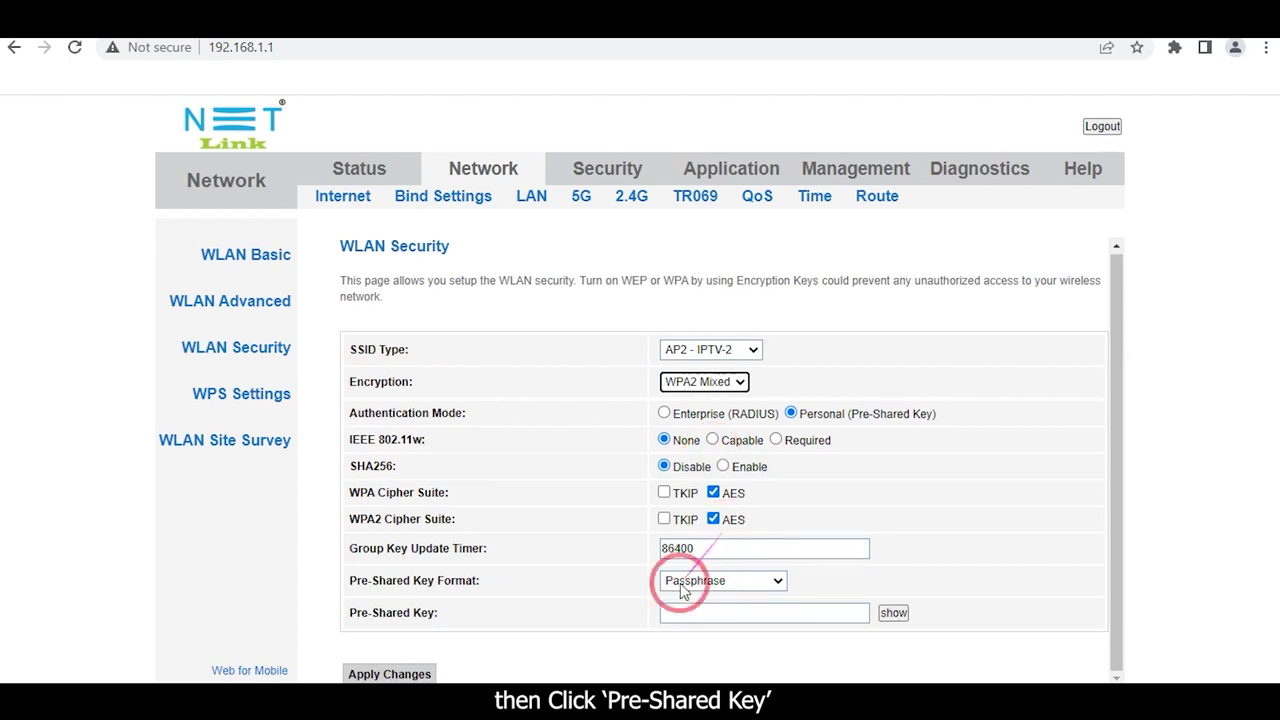
left_click(826, 617)
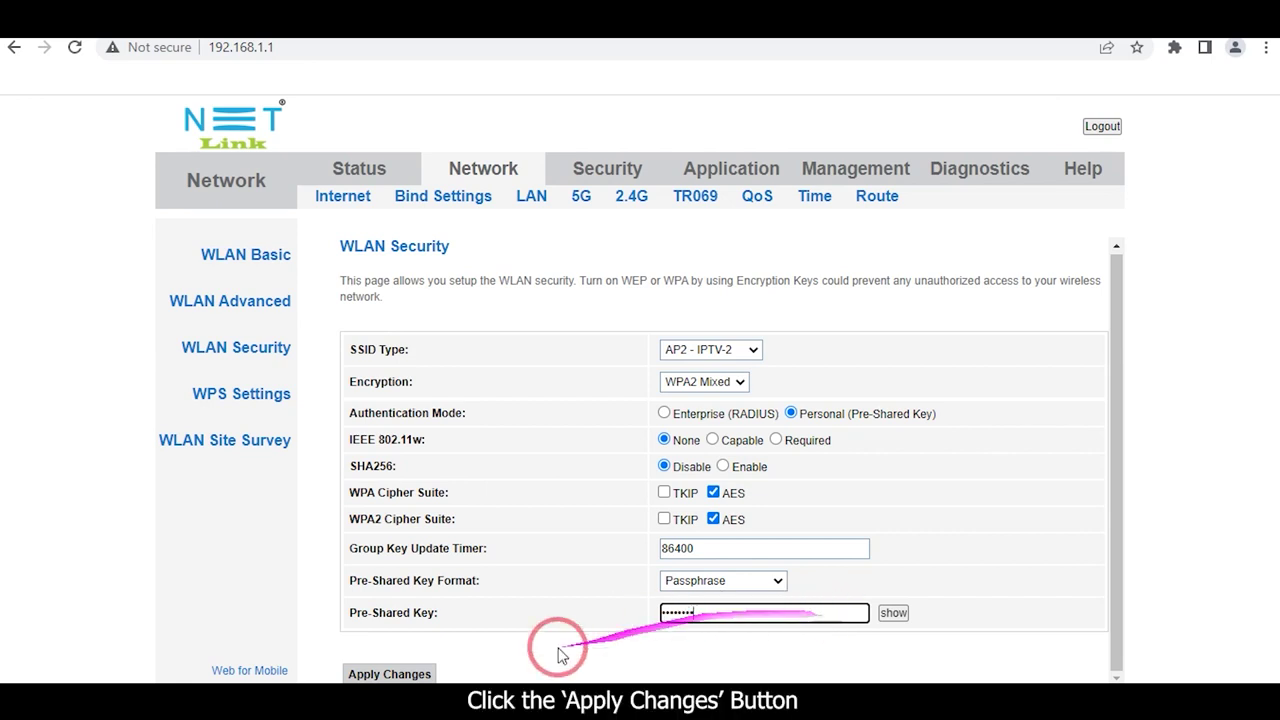
left_click(405, 660)
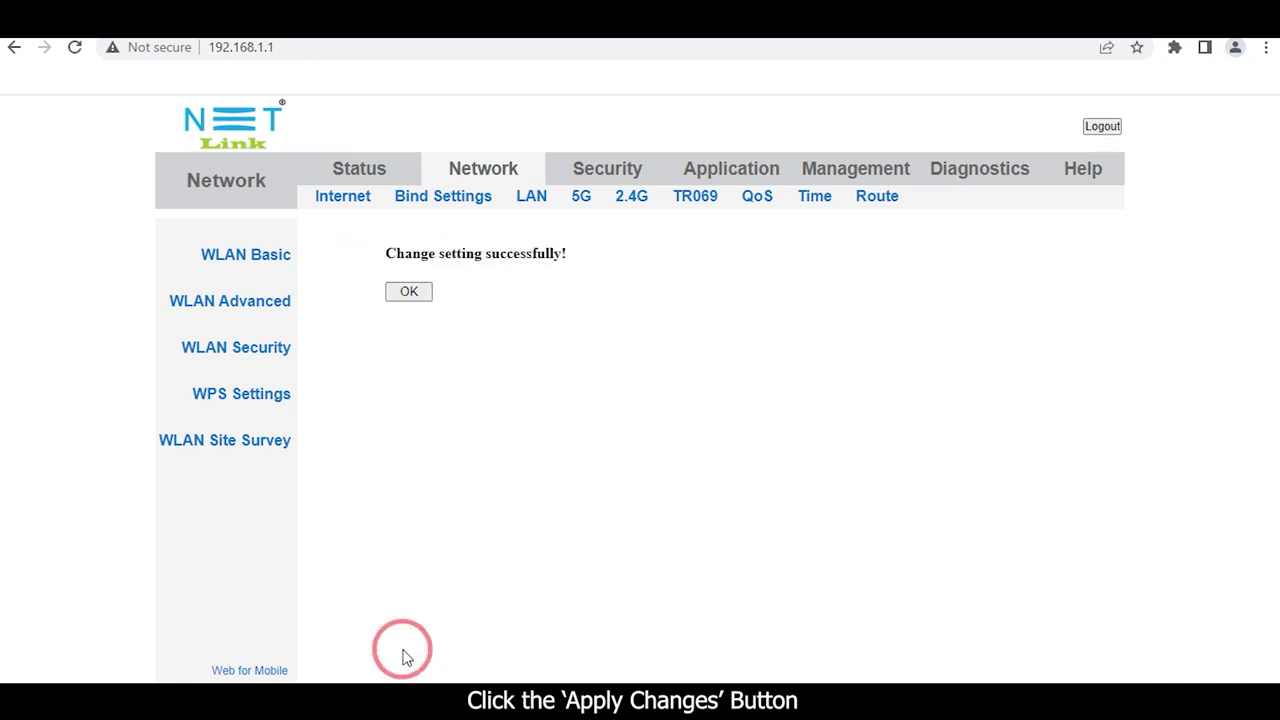
left_click(416, 288)
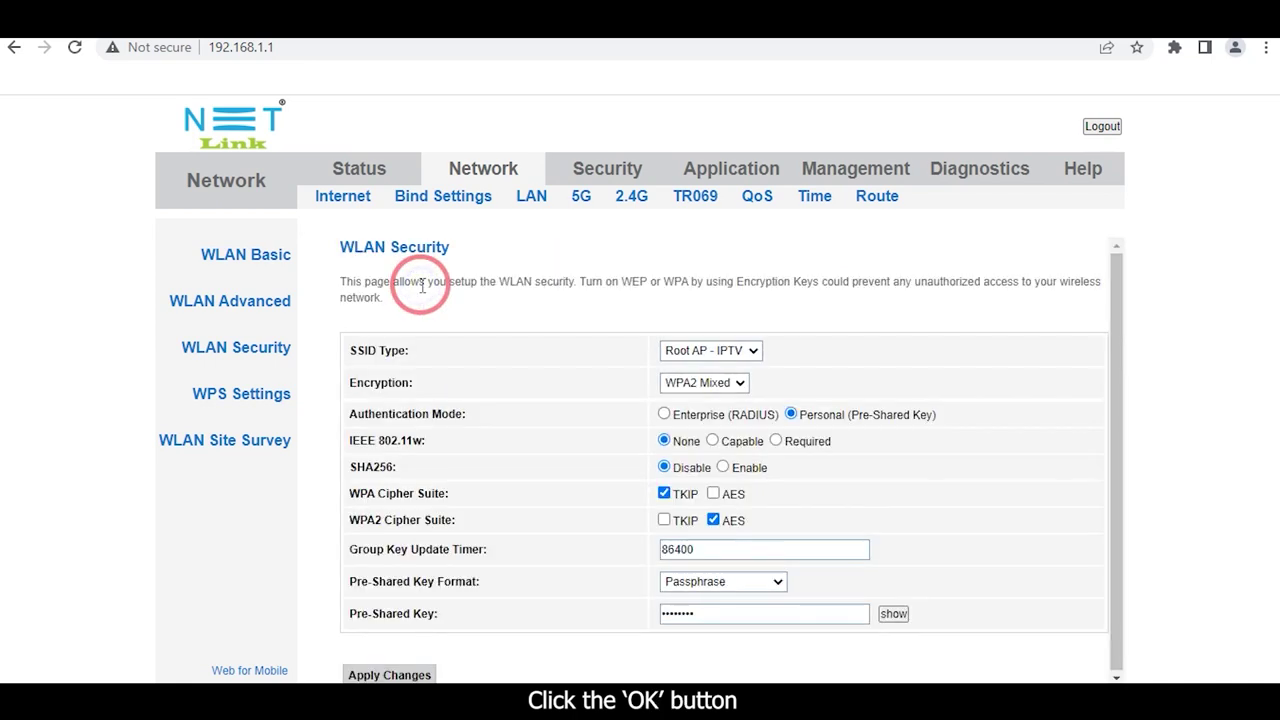
Show the User Info WLAN table down to the SSID-5/6/7 rows, then the Windows Wi-Fi list
left_click(372, 168)
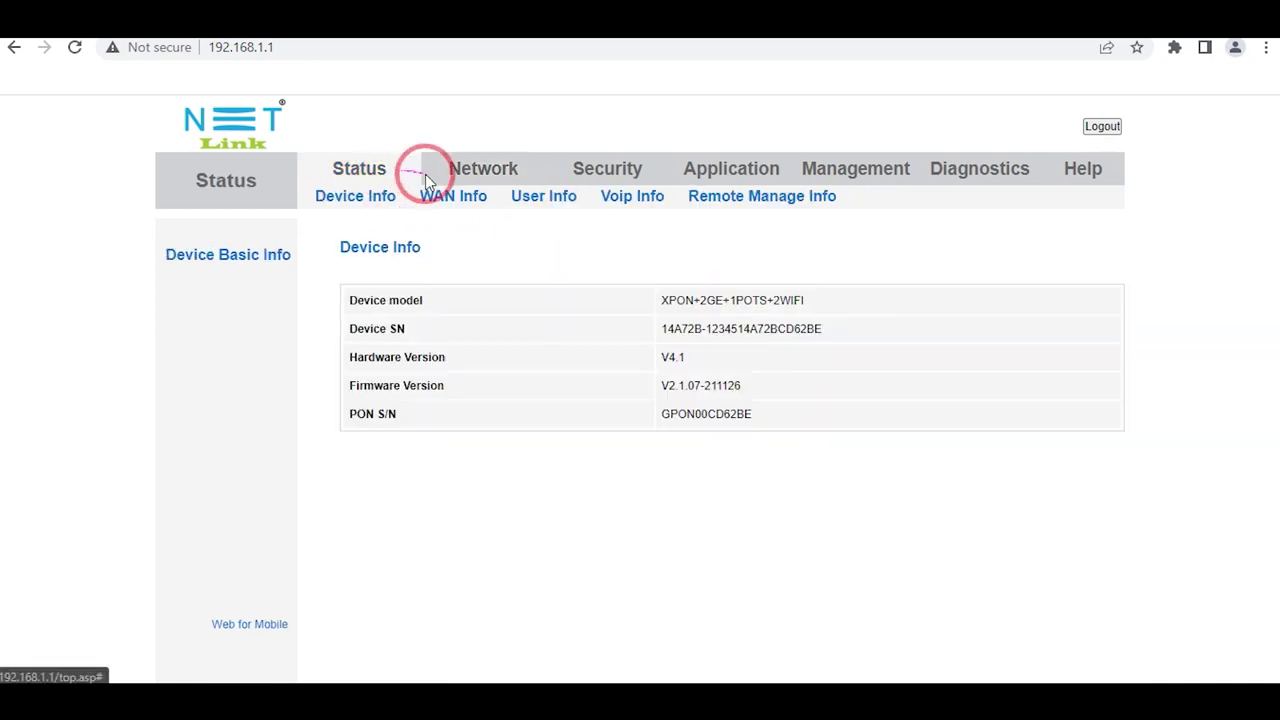
left_click(540, 200)
scroll(651, 391, "down", 10)
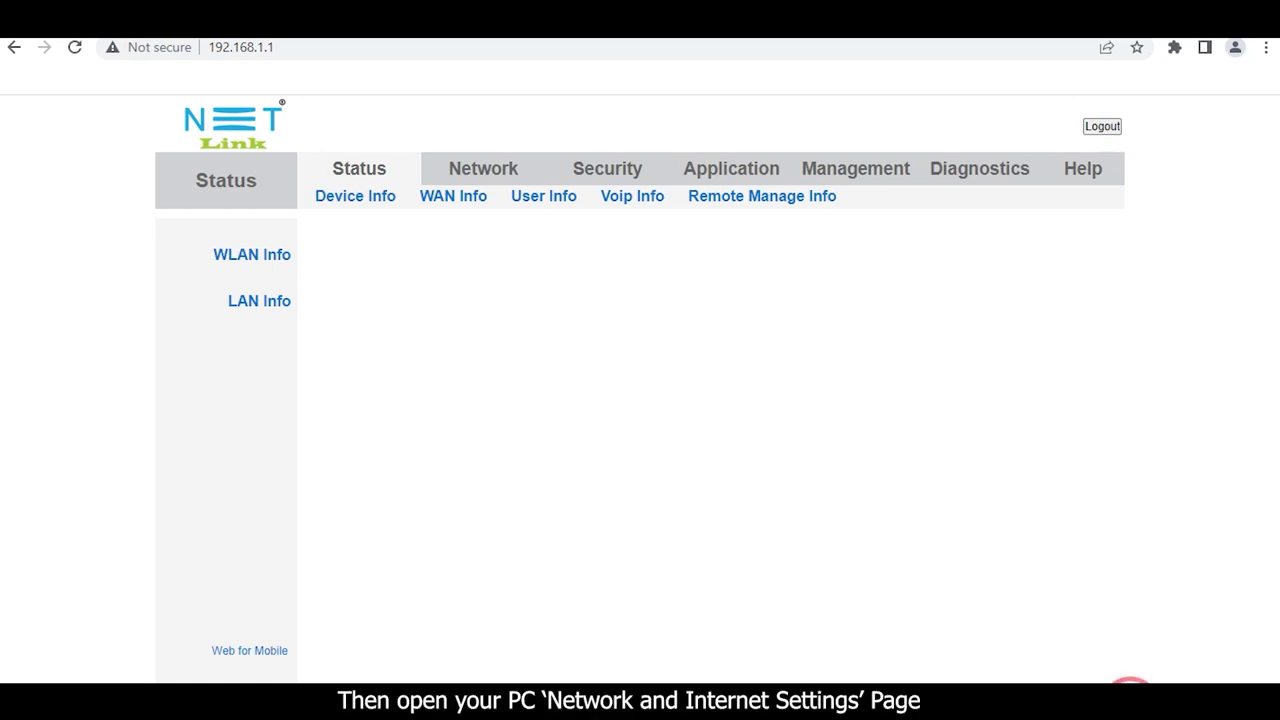
left_click(1127, 684)
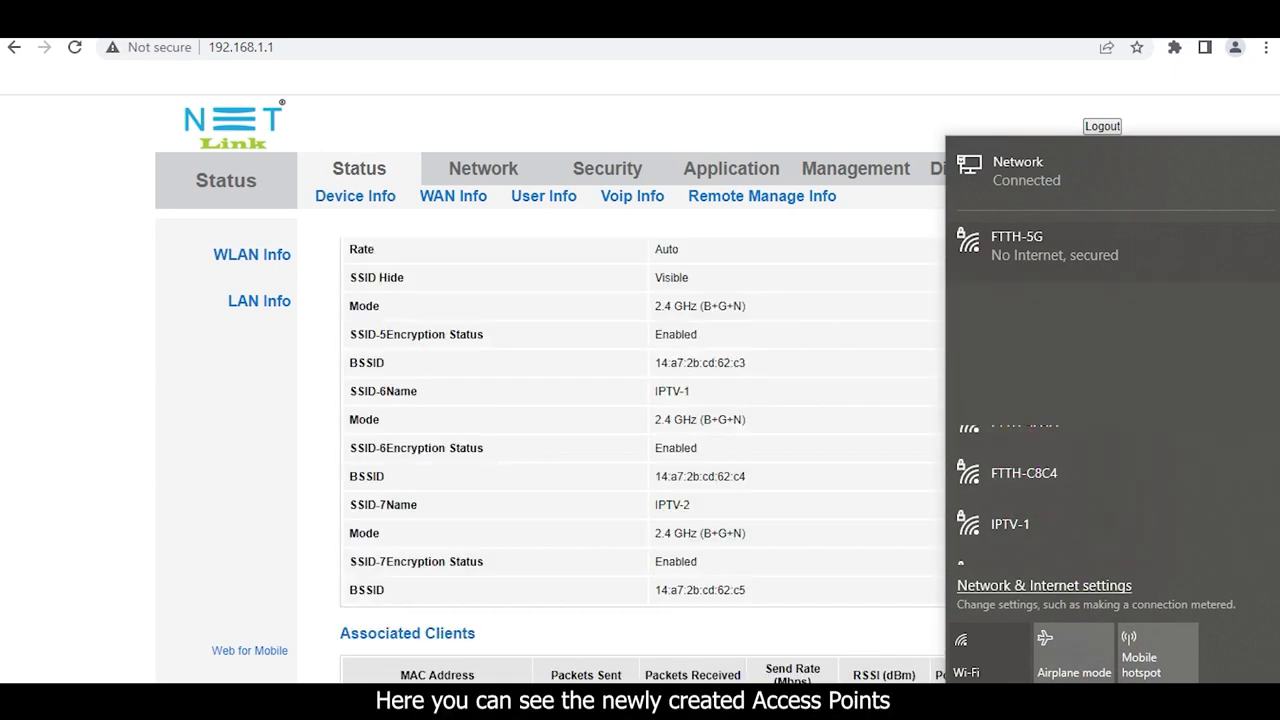
Scroll the available Wi-Fi networks list to reveal IPTV-1 and IPTV-2
scroll(1038, 505, "down", 1)
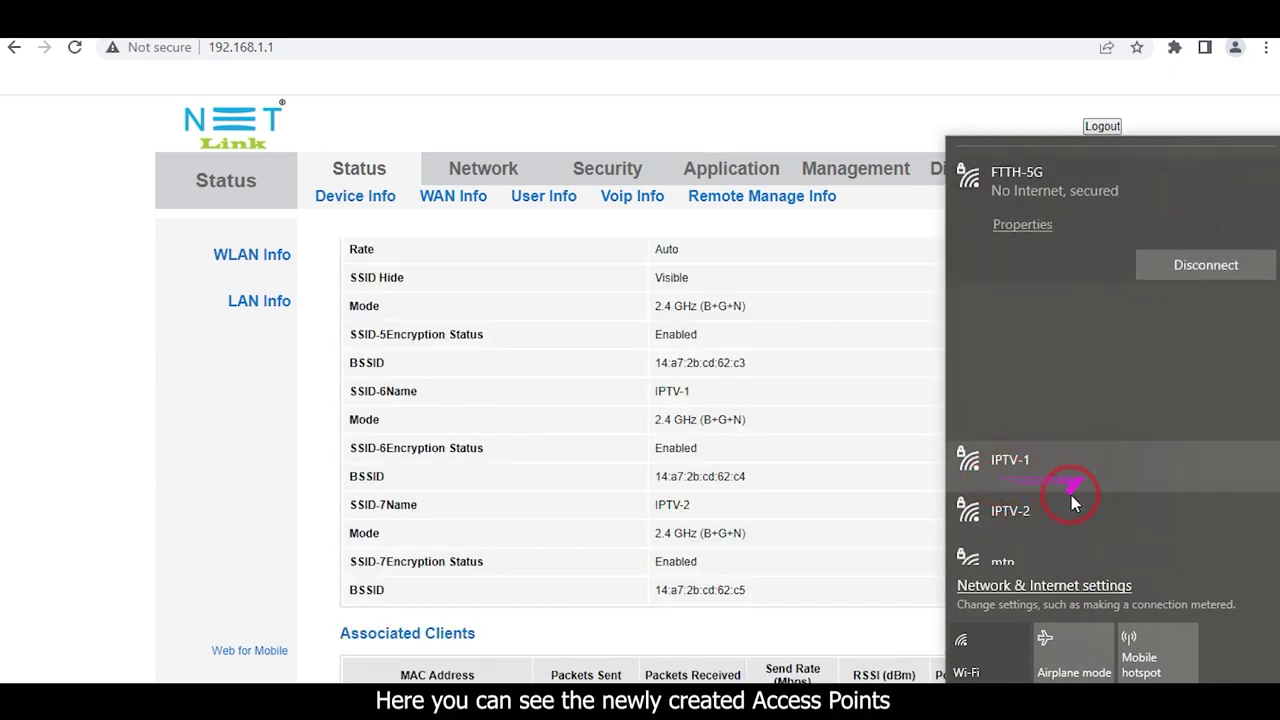